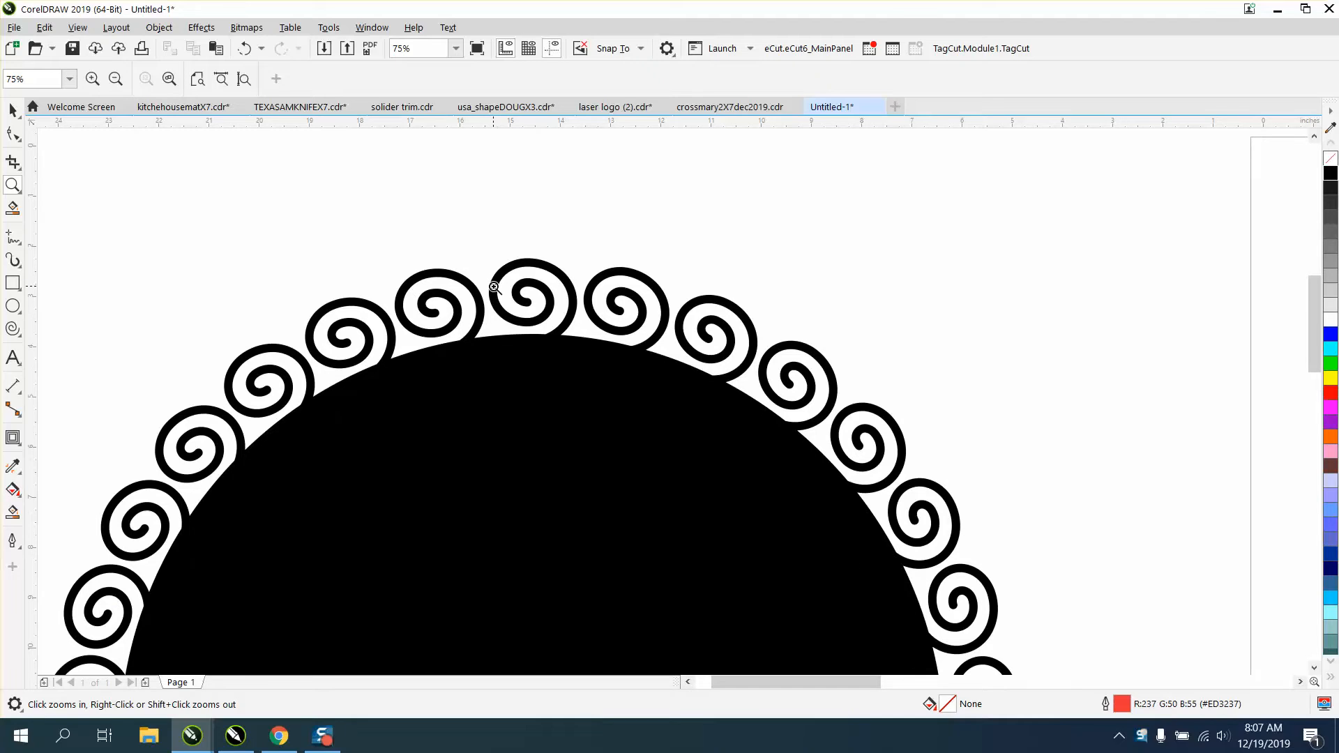
Draw a two-revolution spiral on the blank page and scale it to about 2.6 inches across.
scroll(423, 237, down, 2)
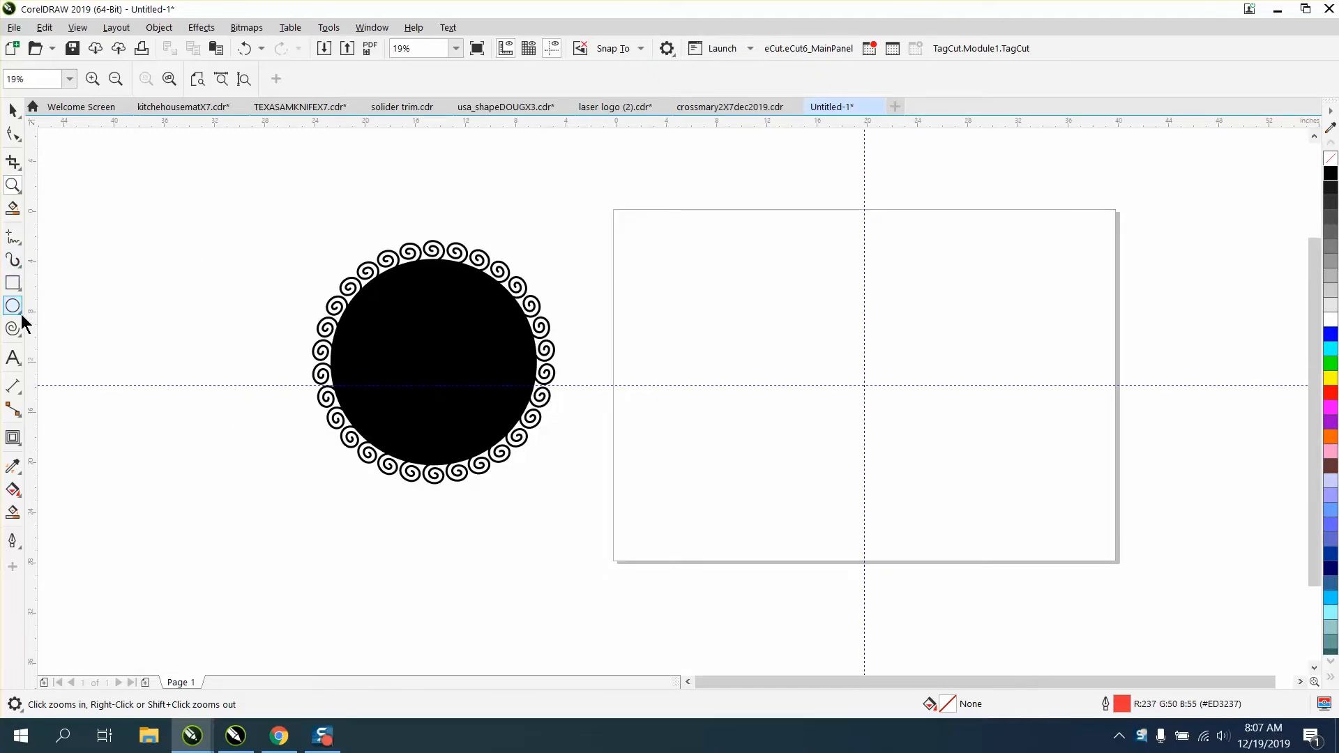
click(20, 336)
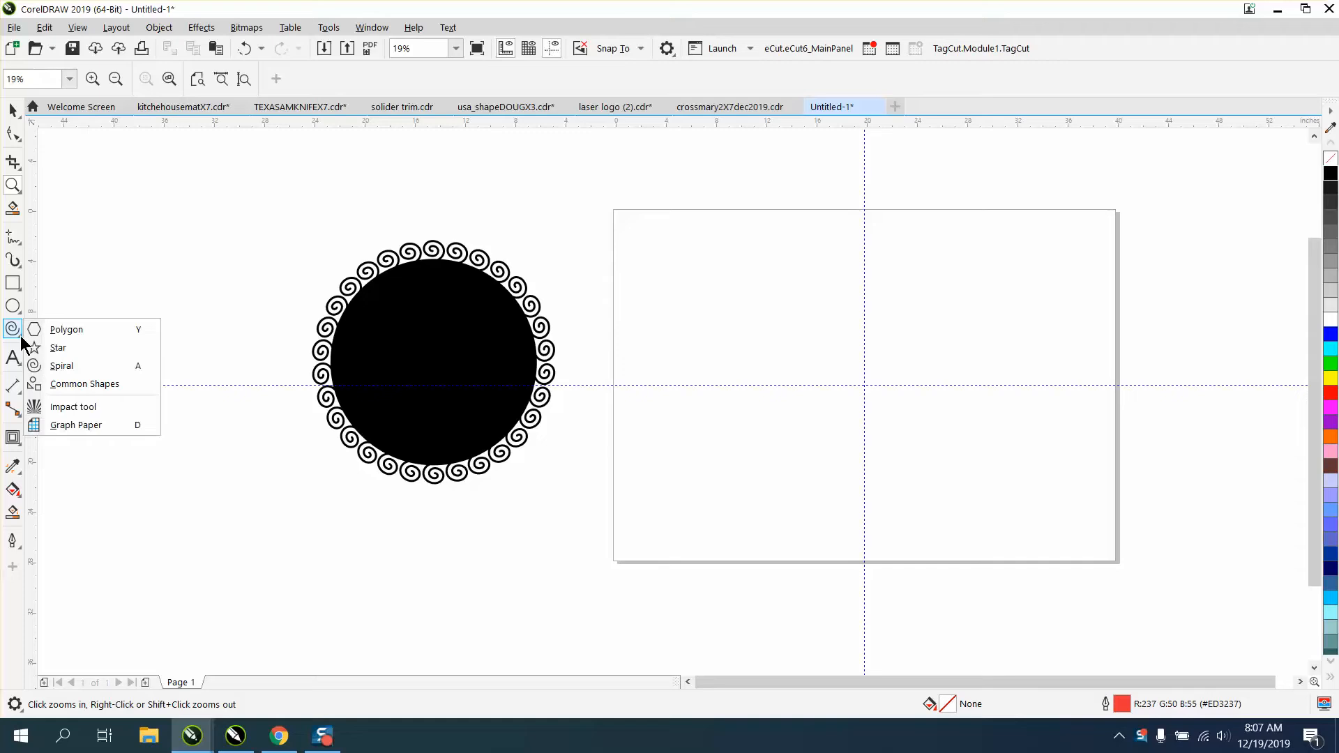
click(60, 364)
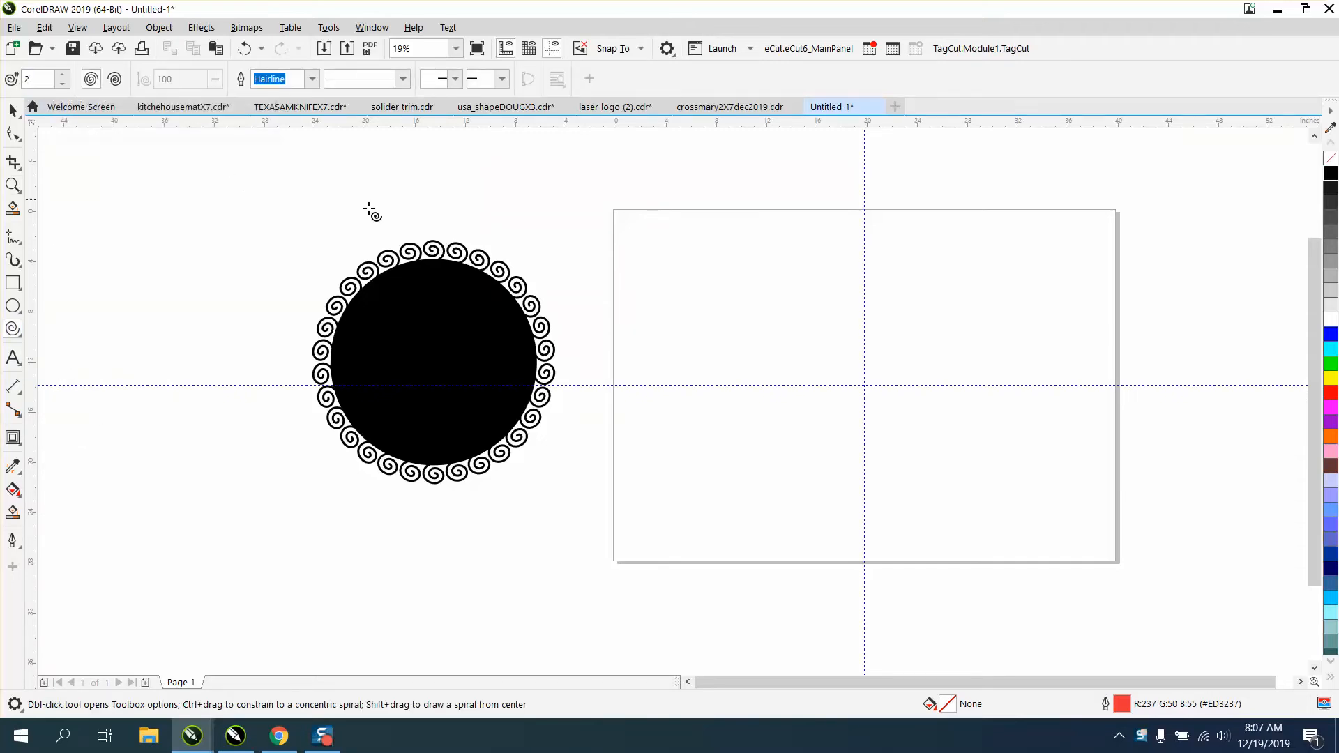
drag(922, 328, 869, 358)
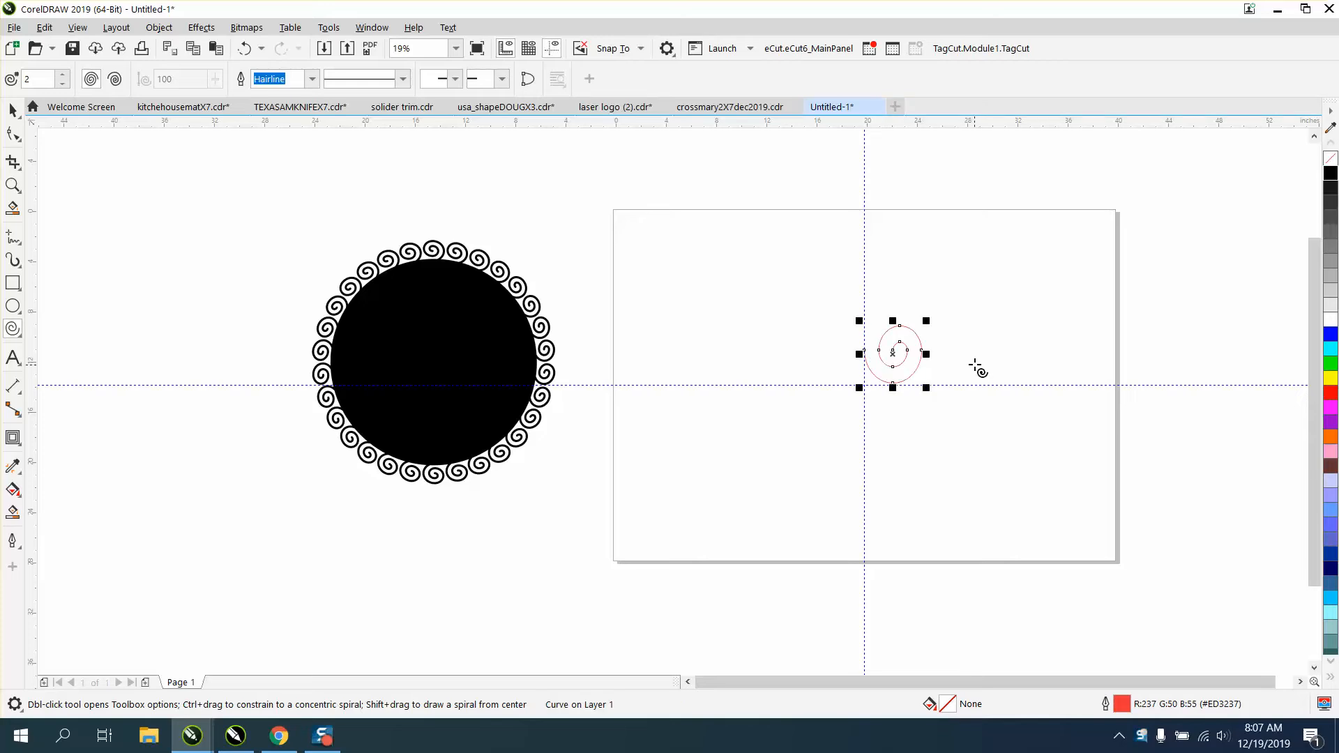
drag(926, 321, 915, 340)
click(13, 185)
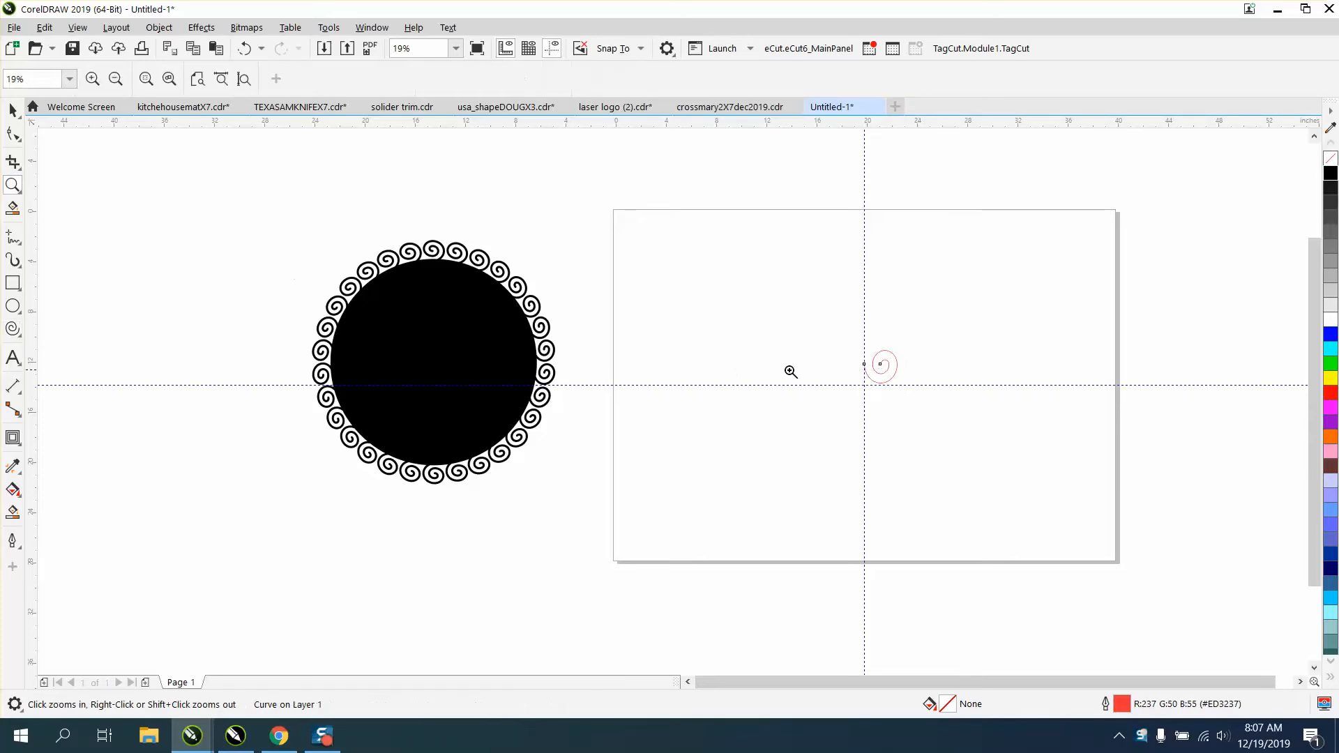
drag(830, 345, 965, 410)
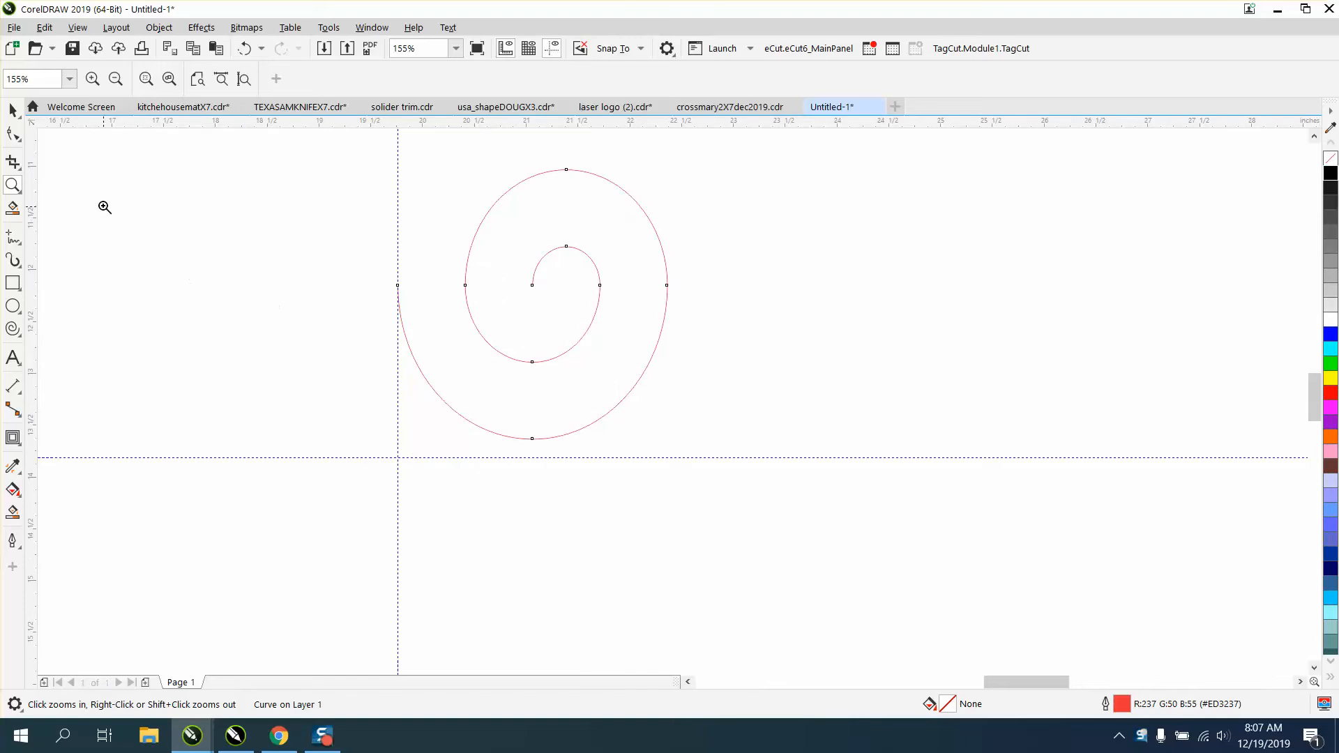
Apply a one-step outside contour with a 0.2 inch offset to the spiral.
click(12, 110)
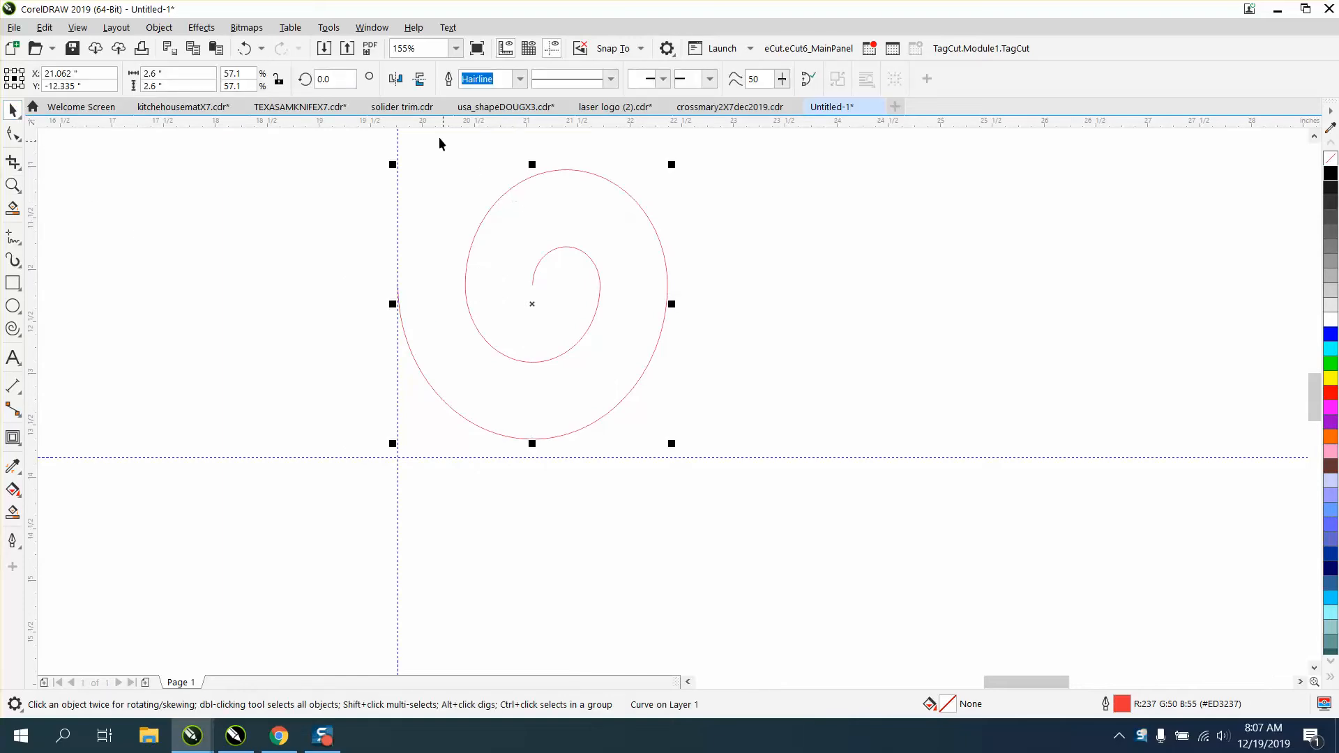
click(205, 32)
click(232, 407)
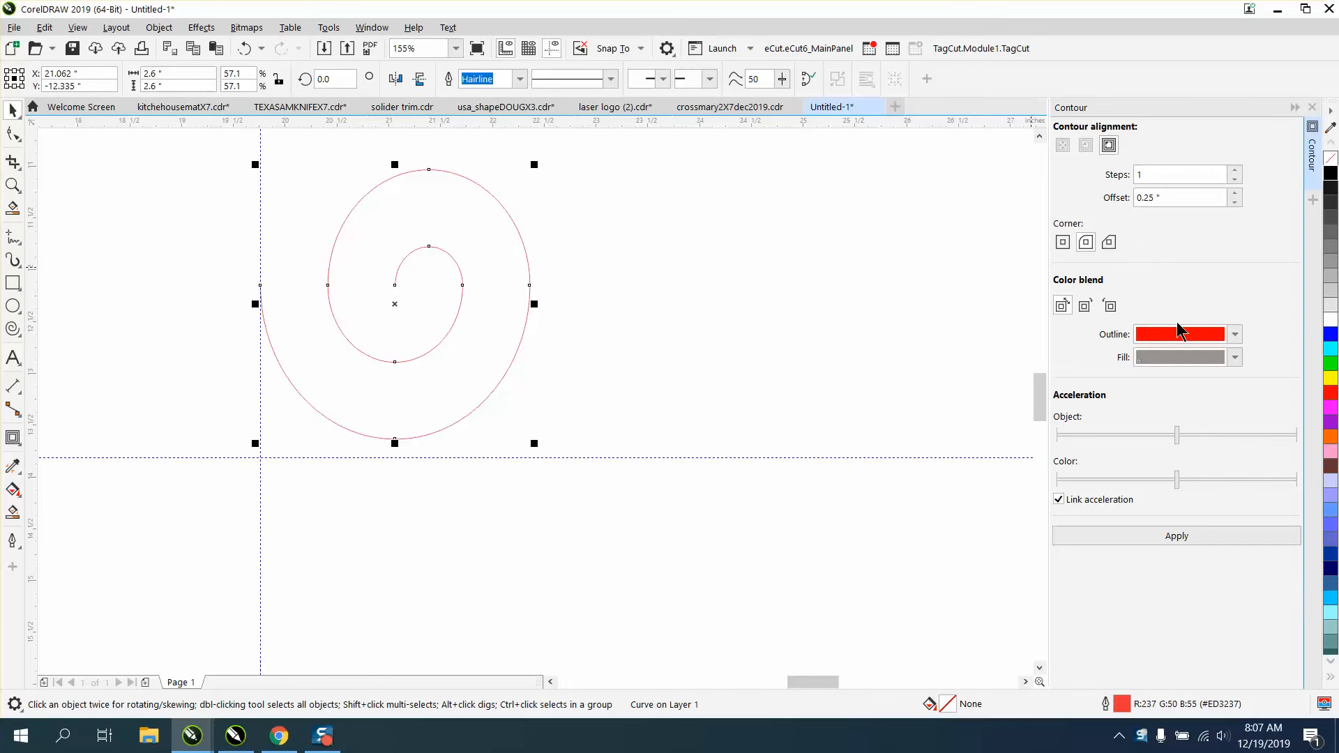
click(1190, 536)
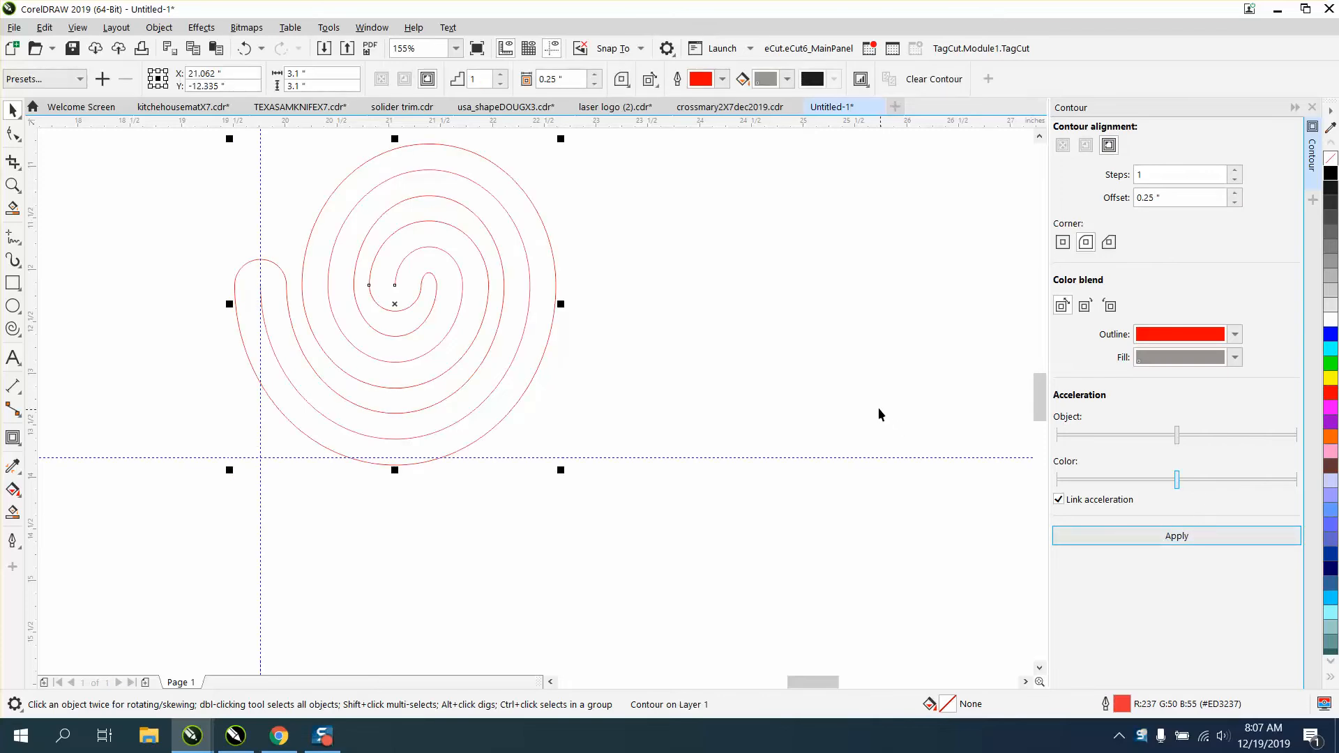
click(246, 48)
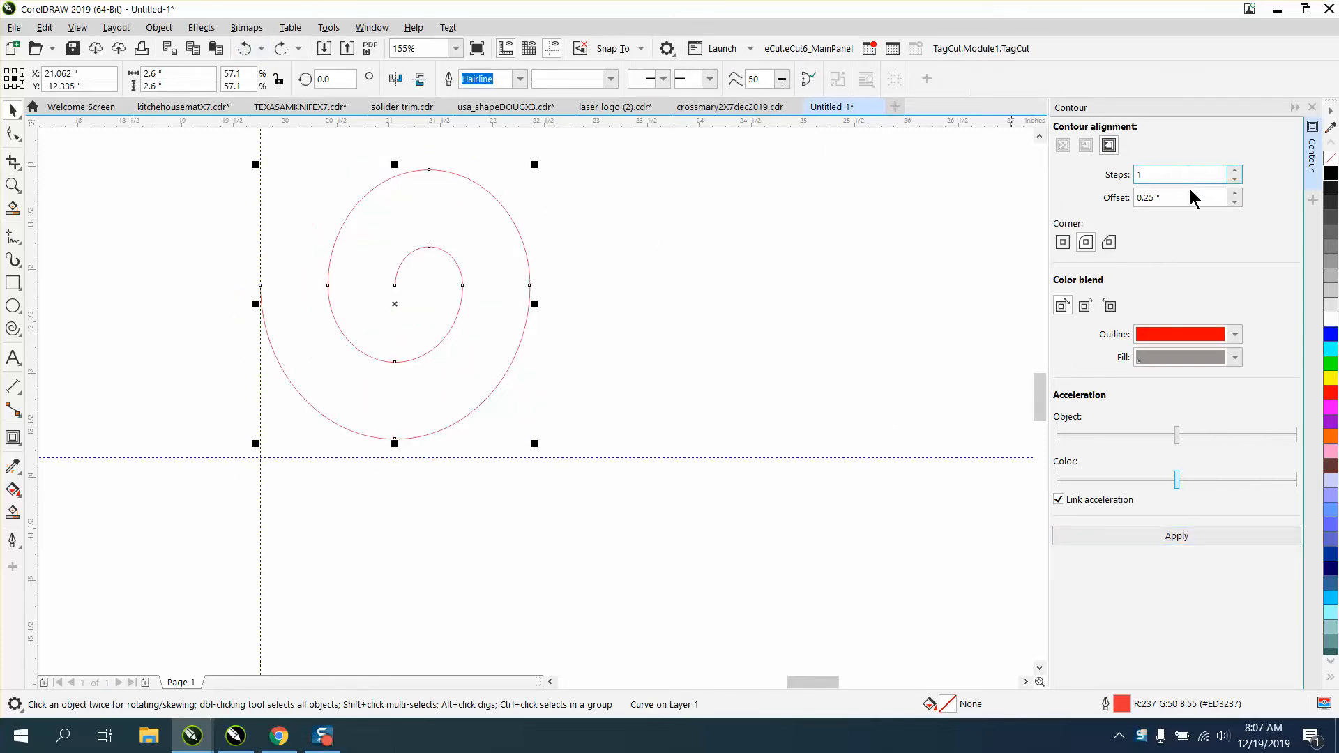
drag(1191, 197, 1114, 198)
text(.)
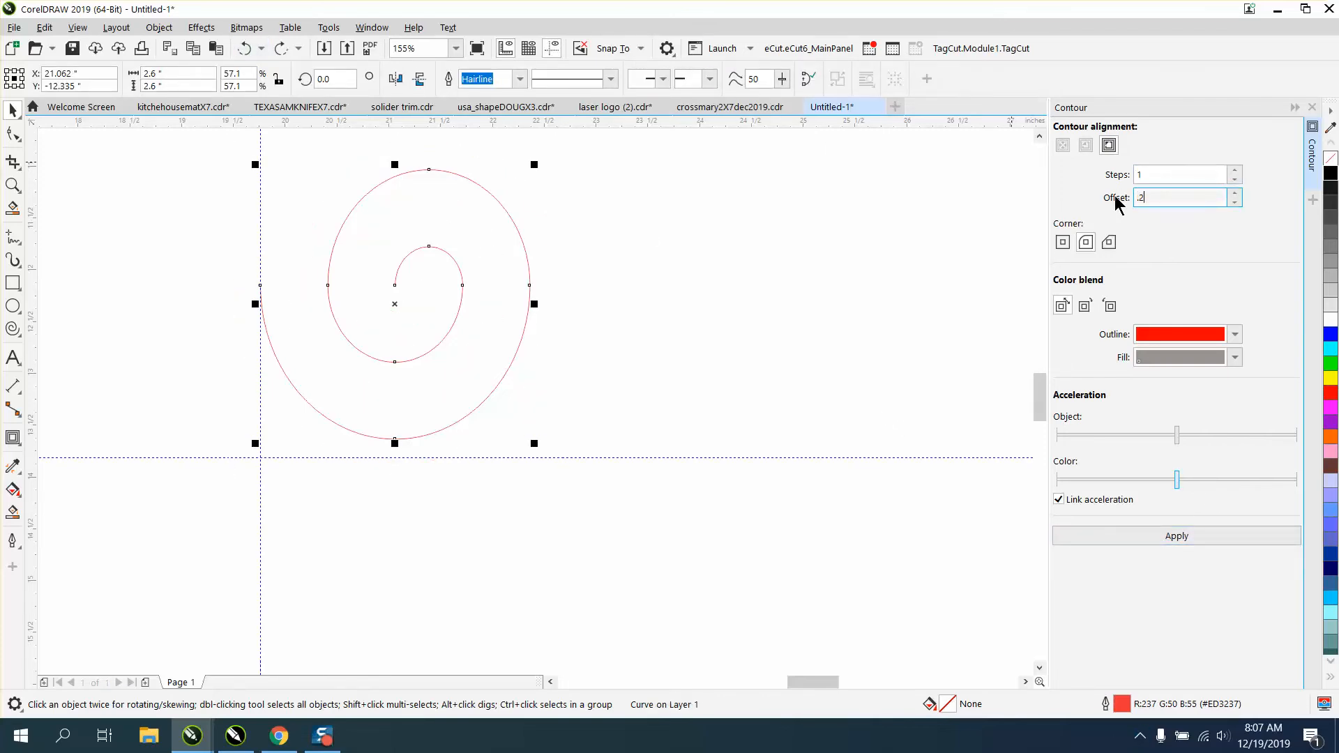
text(2)
click(1176, 537)
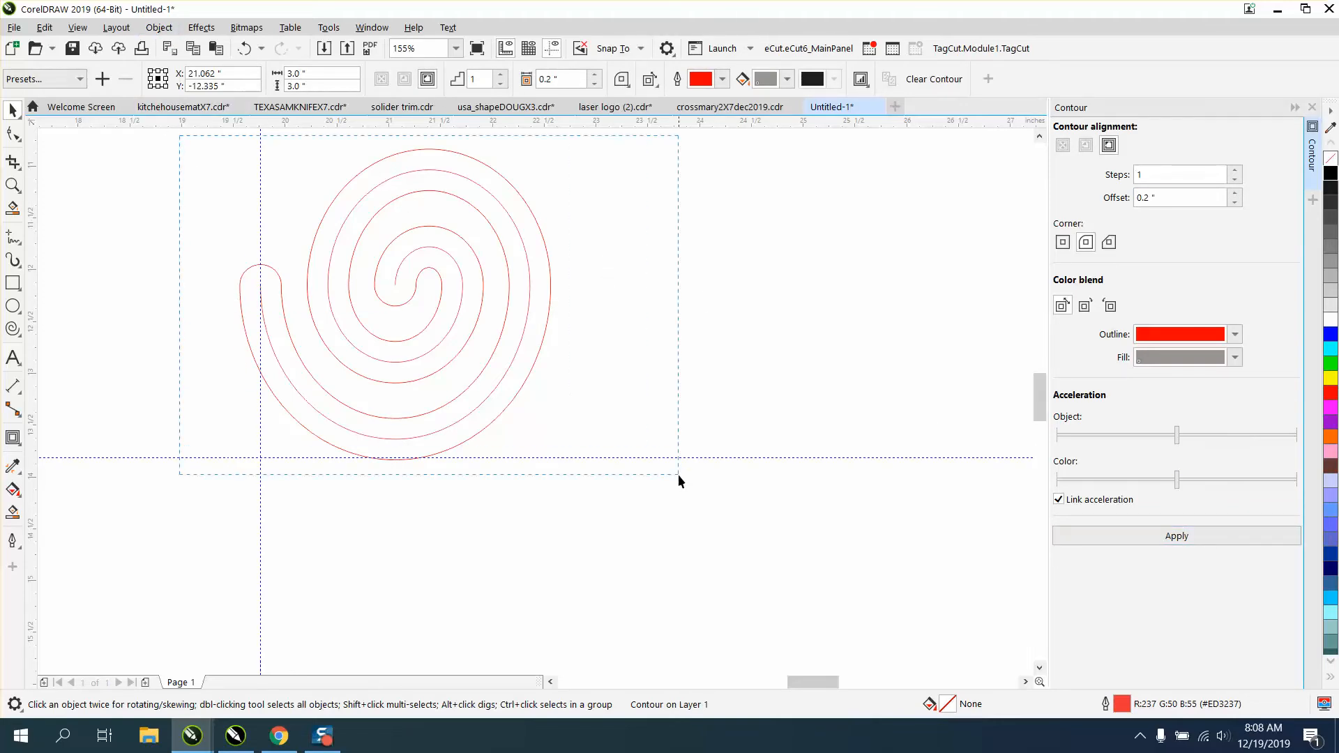
Break the contour apart and delete the original spiral line running through its middle.
click(159, 28)
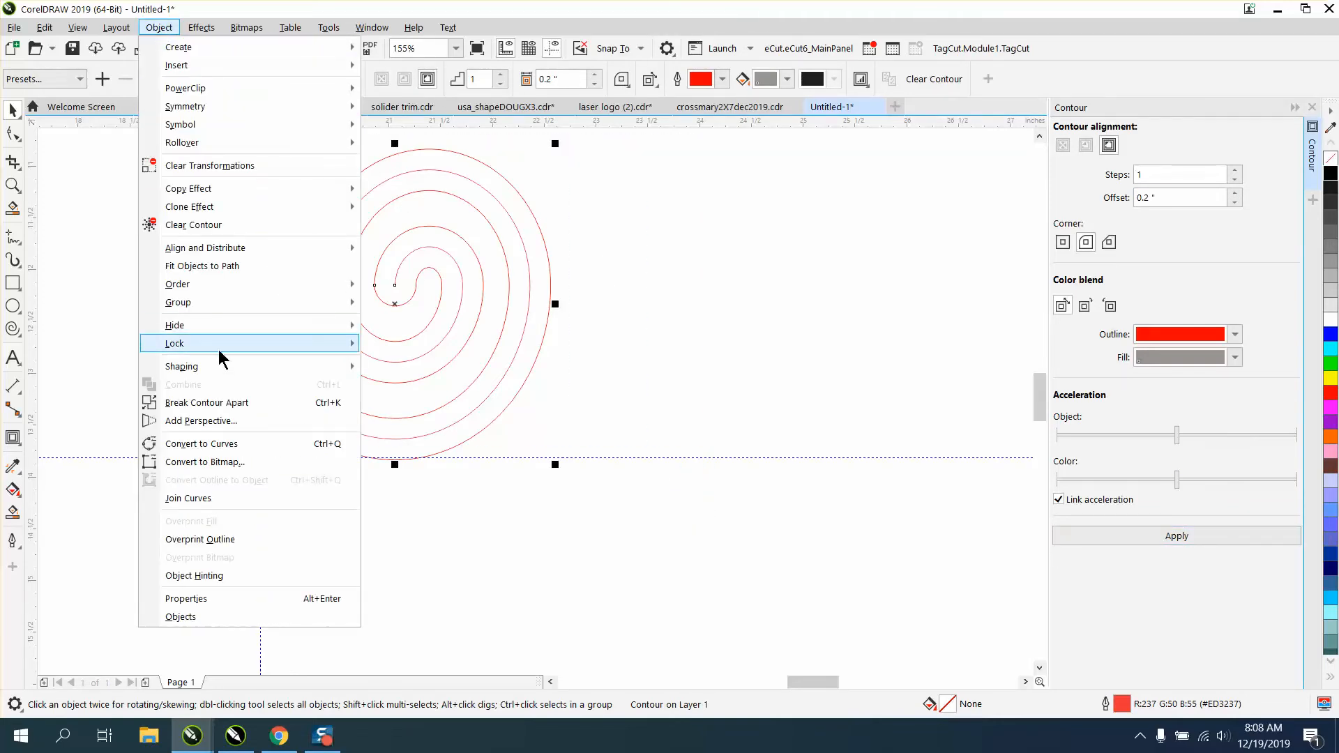
click(226, 403)
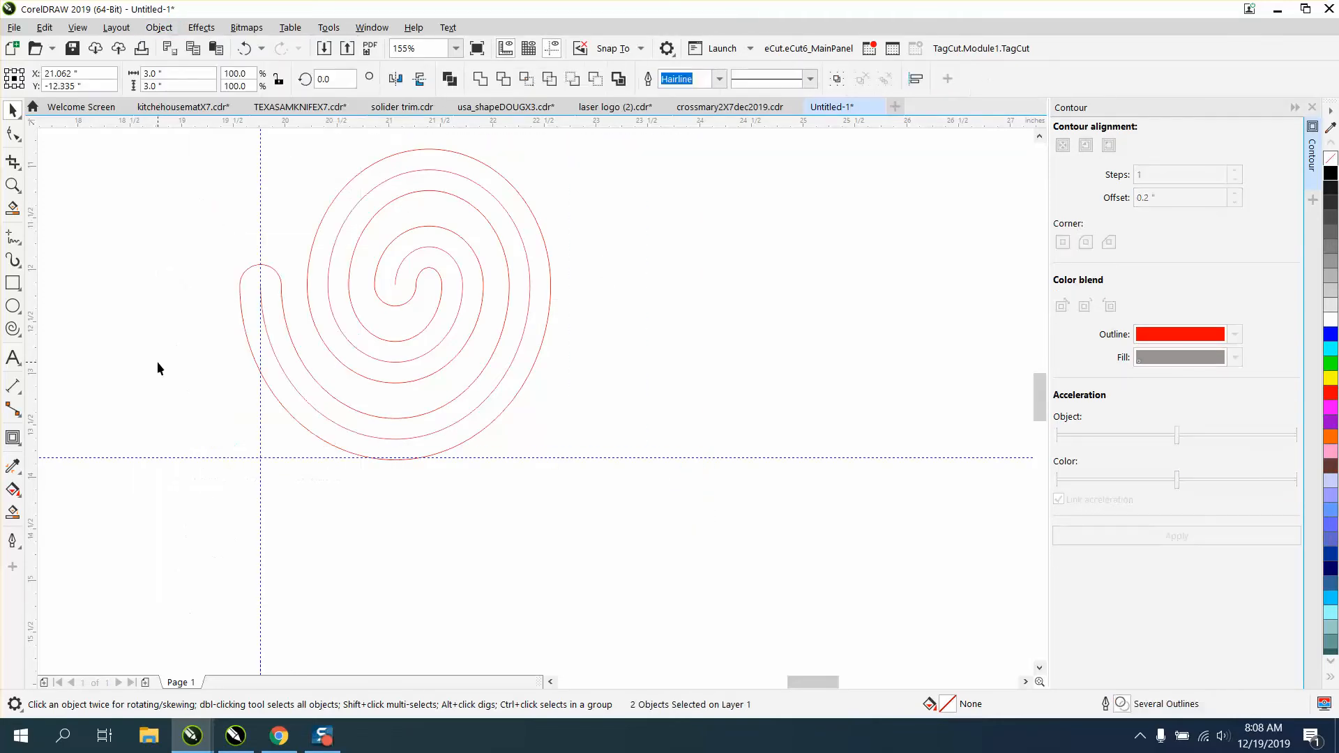
click(266, 324)
click(267, 324)
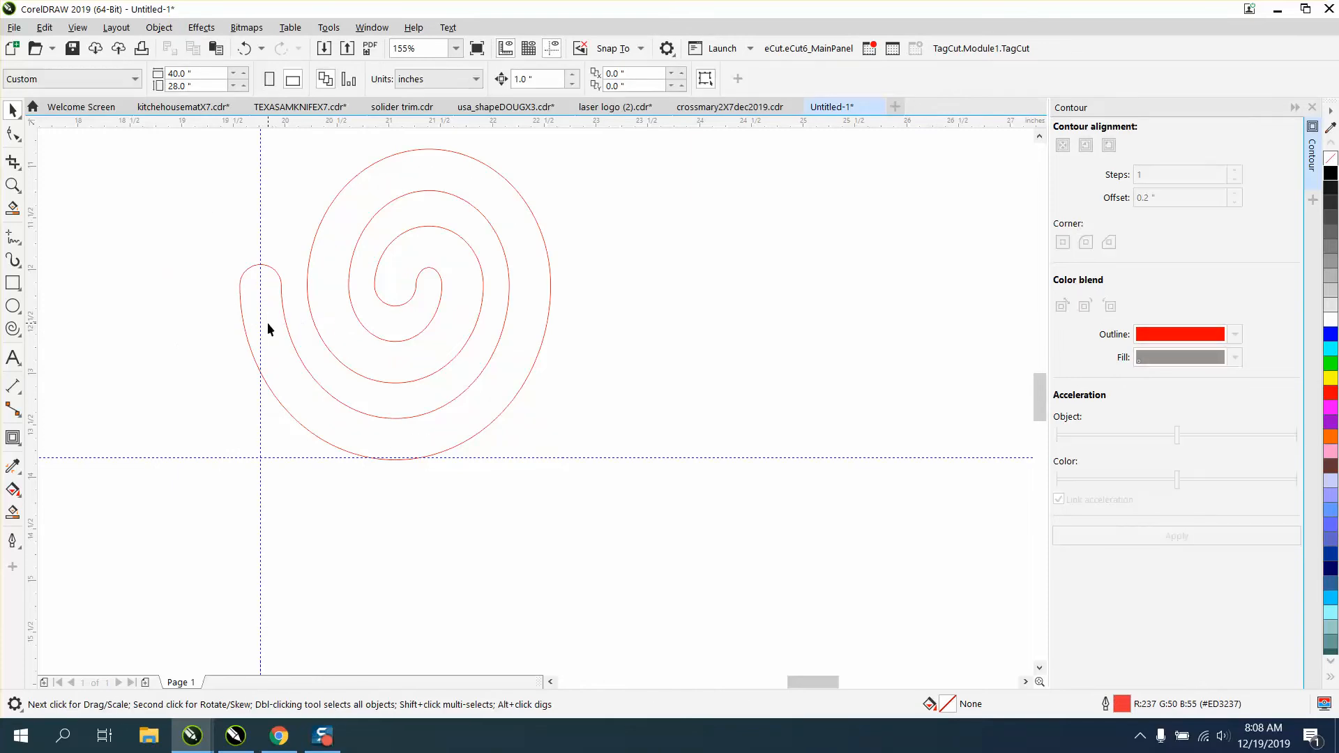
Rotate the spiral outline counterclockwise to about 92 degrees so its outer tail points to the bottom.
click(422, 332)
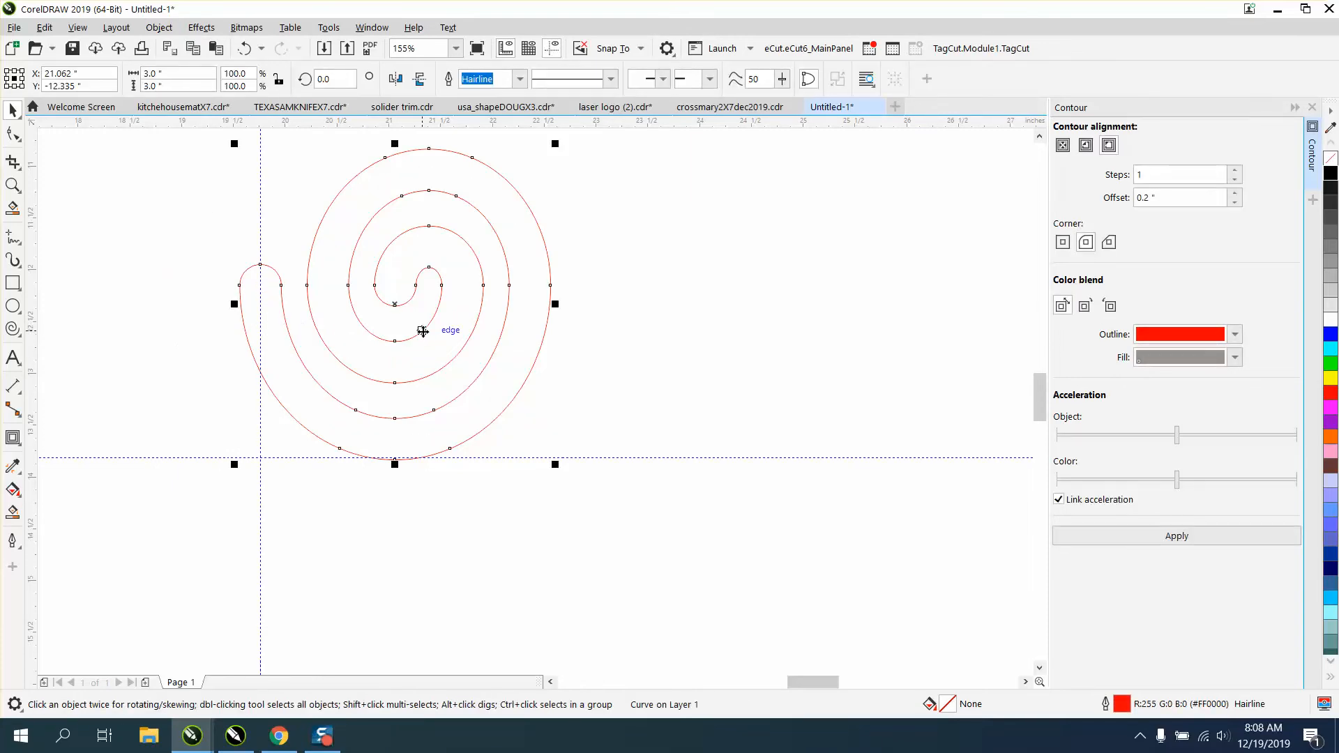
click(423, 332)
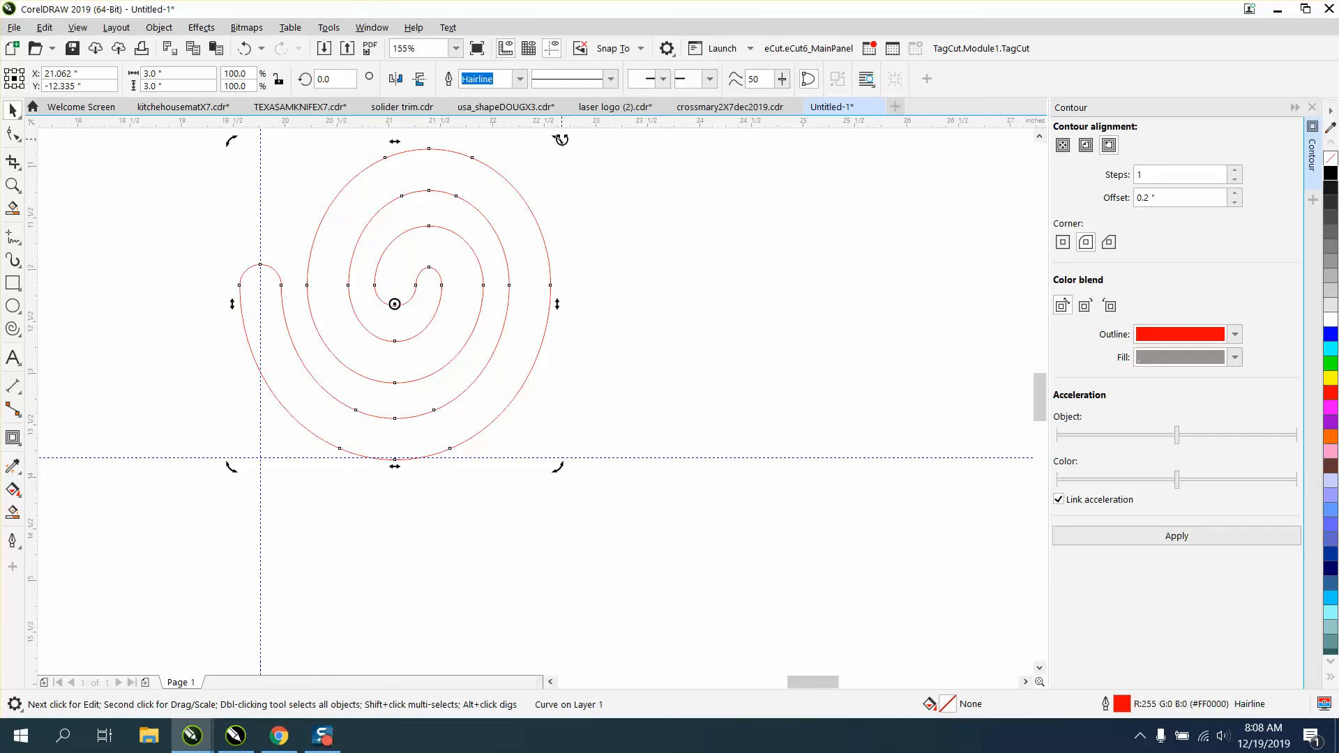
drag(561, 139, 322, 229)
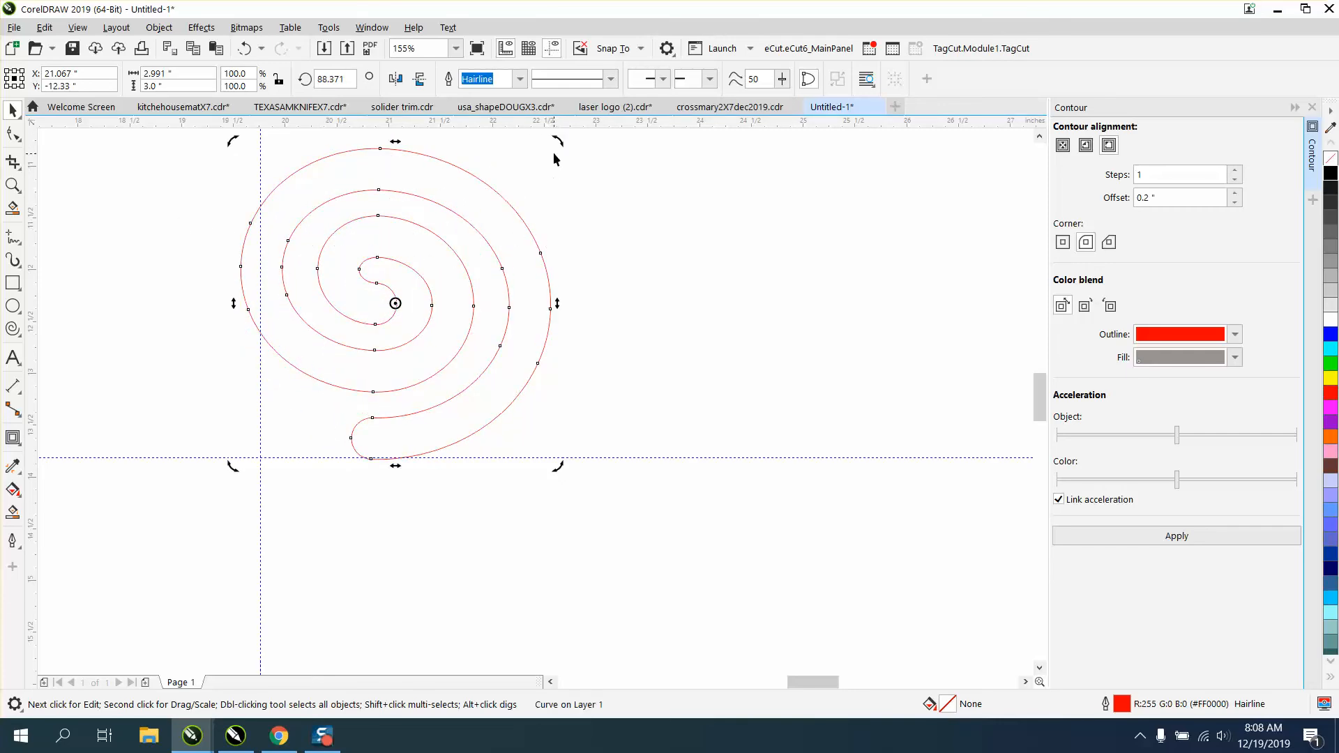
drag(558, 143, 542, 135)
Scale the spiral outline down to about 2.1 inches wide and centre it on the page.
scroll(595, 213, down, 4)
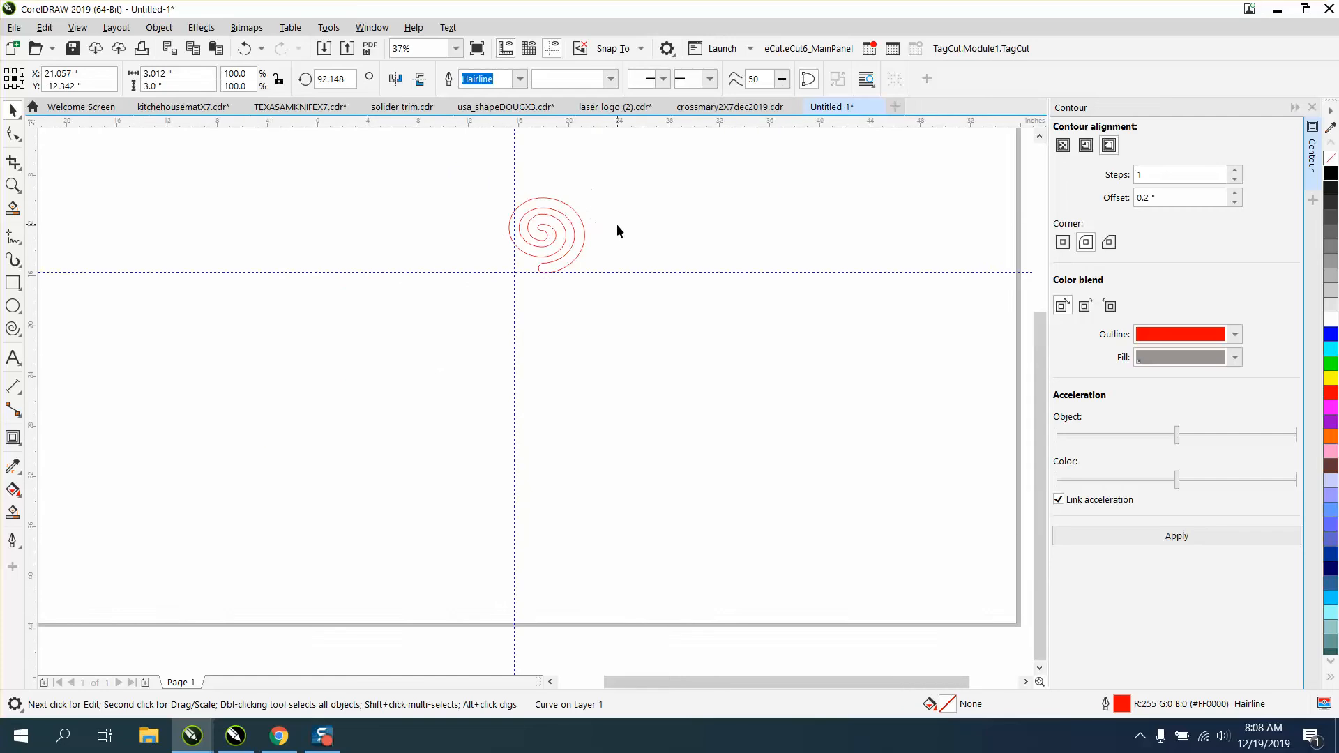
scroll(617, 230, down, 2)
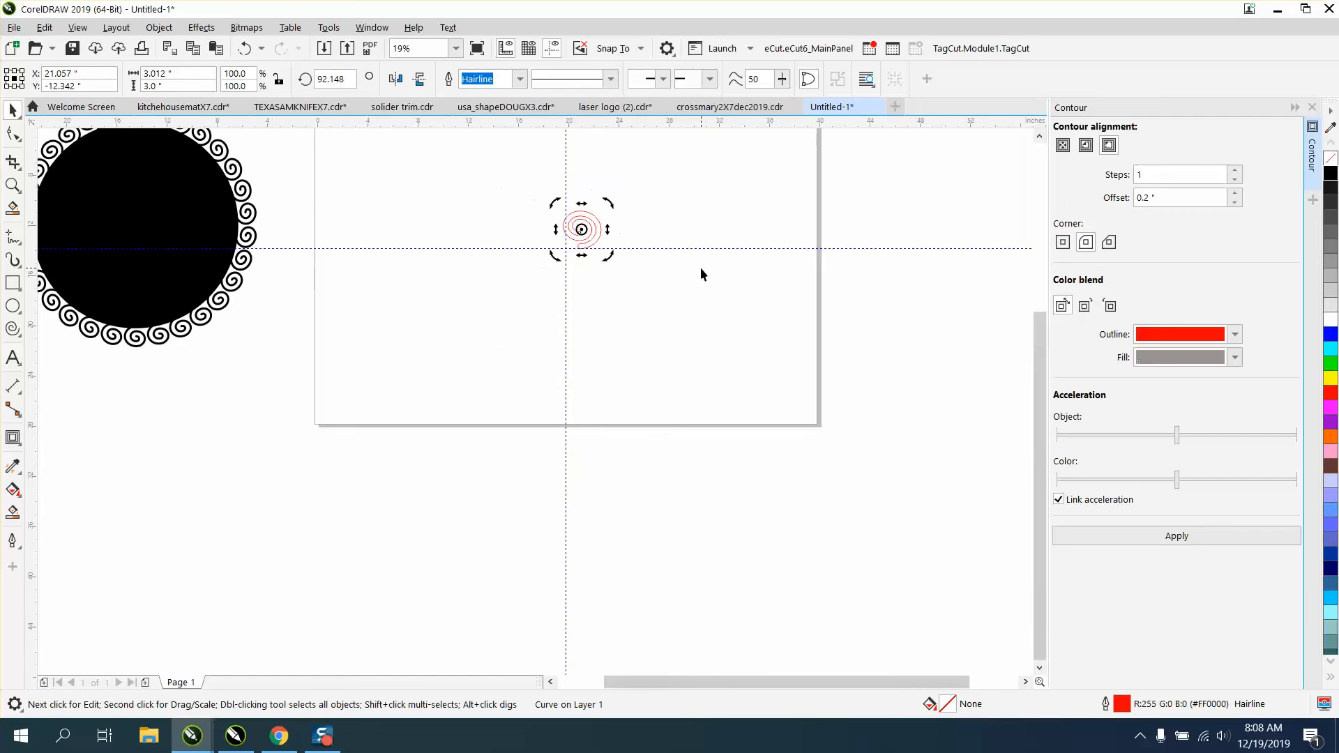
click(599, 223)
drag(606, 203, 601, 241)
Draw a circle about 18 inches in diameter and centre it on the page around the spiral.
click(12, 305)
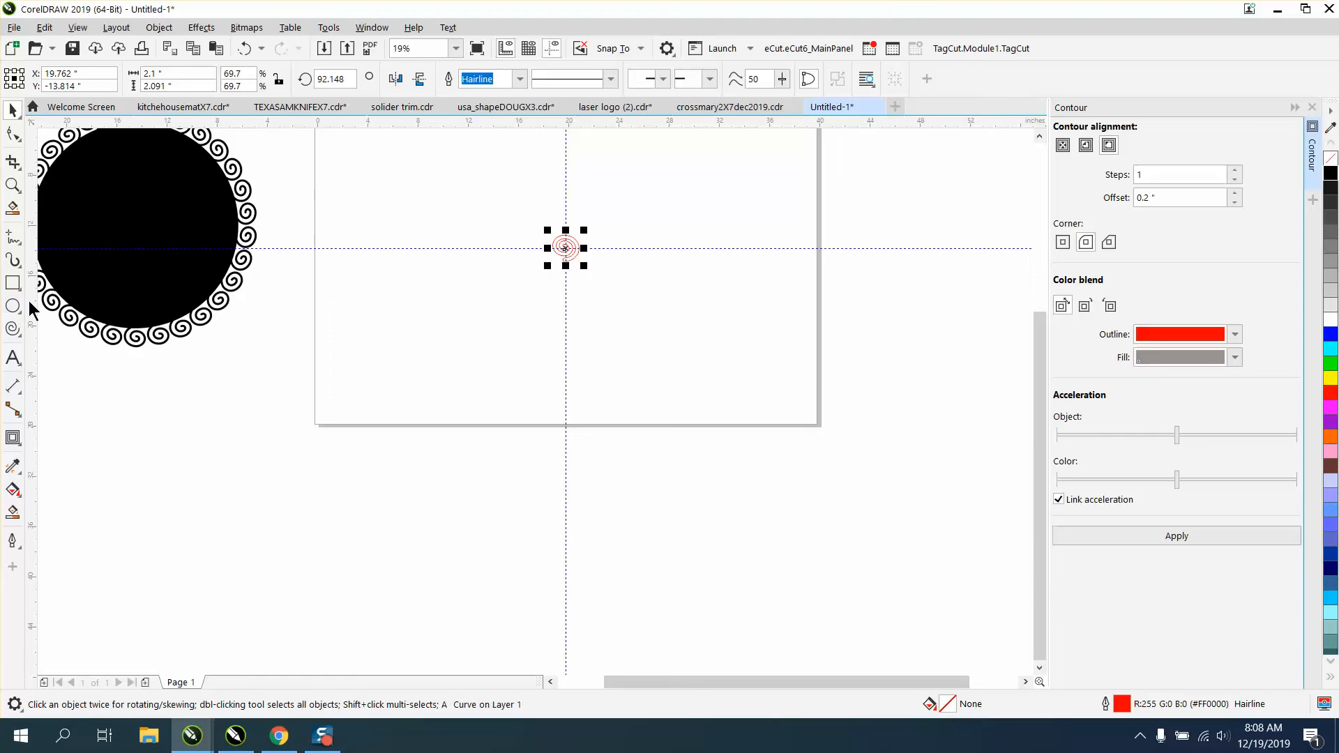
drag(694, 178, 469, 313)
key(p)
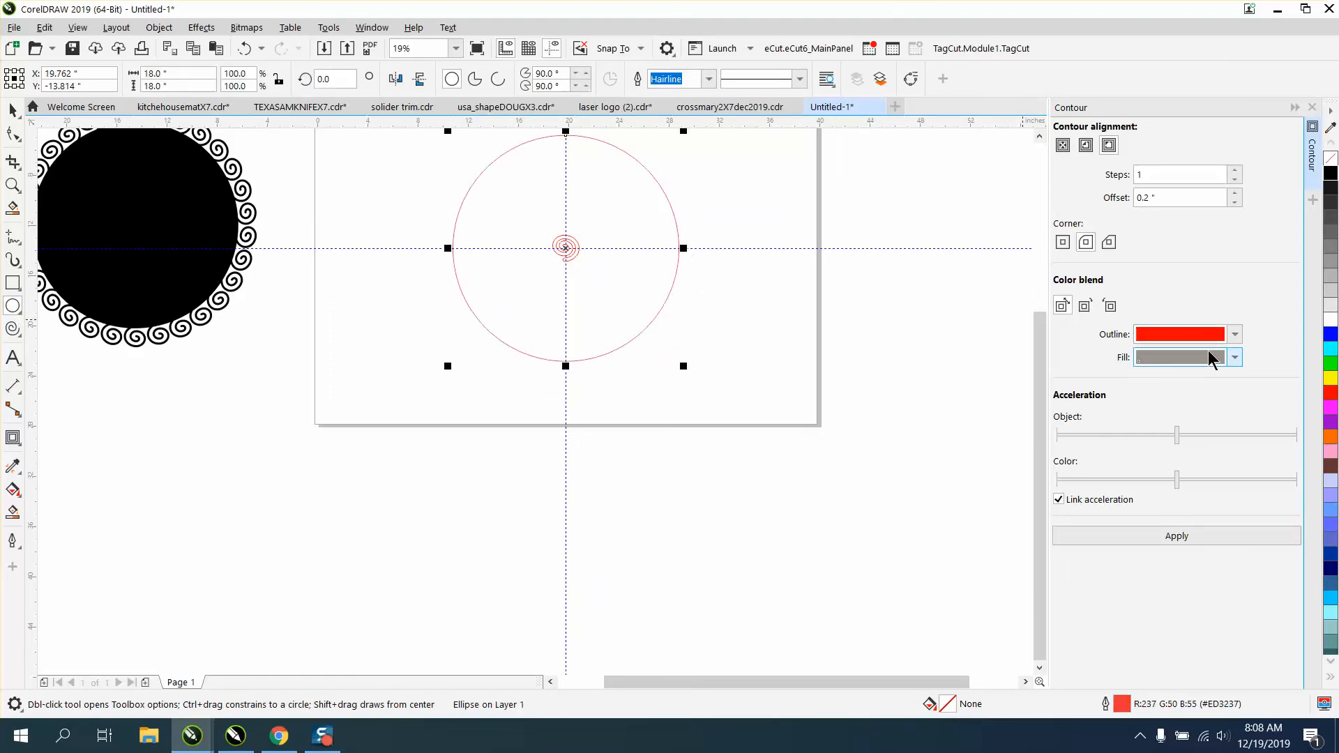
Close the Contour settings and move the spiral straight up so its tail overlaps the top of the circle.
drag(1038, 373, 1040, 332)
click(13, 185)
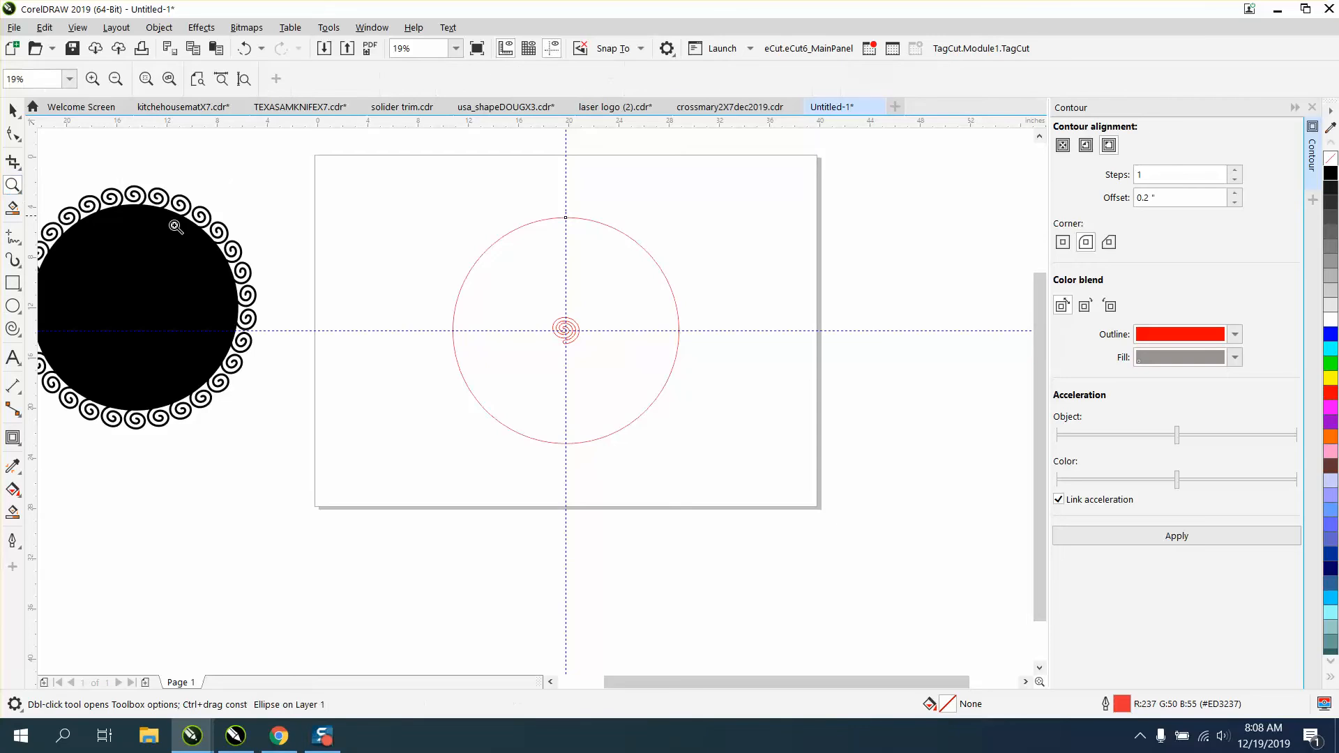
drag(452, 290, 784, 473)
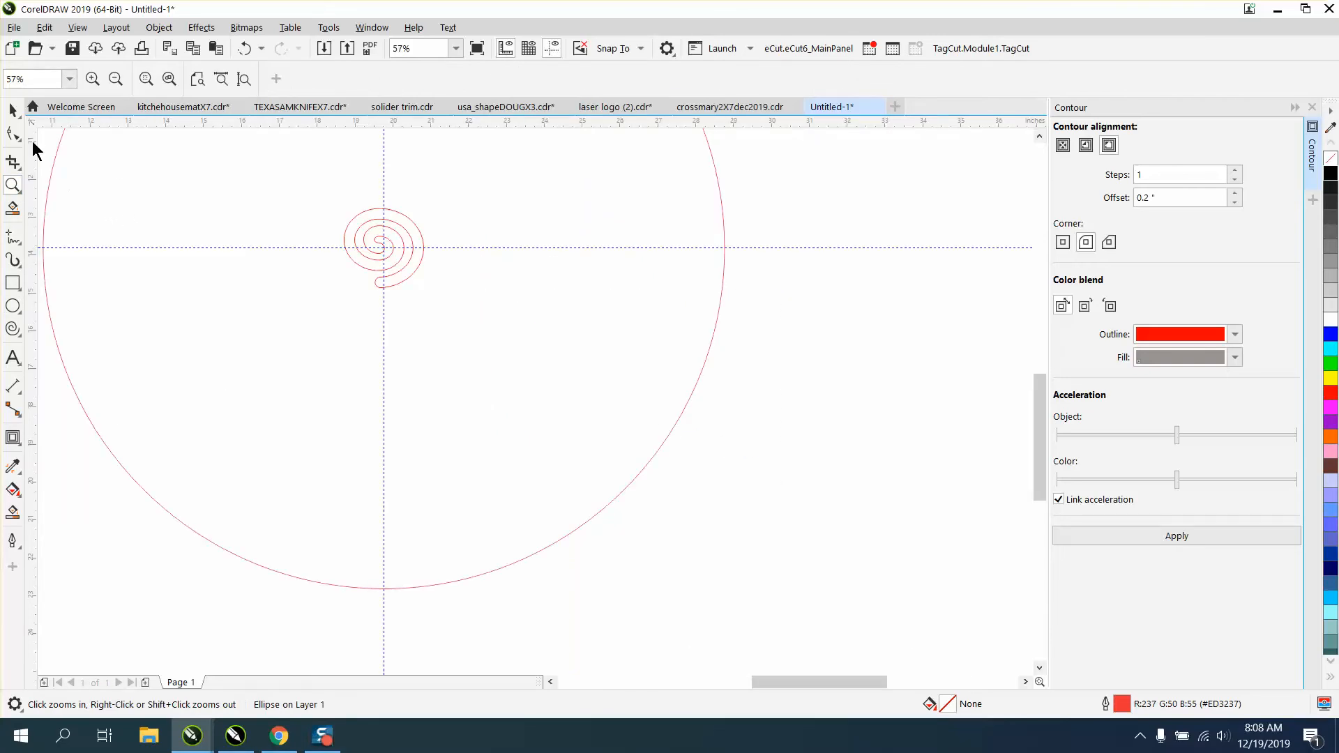
scroll(547, 299, down, 2)
click(1312, 106)
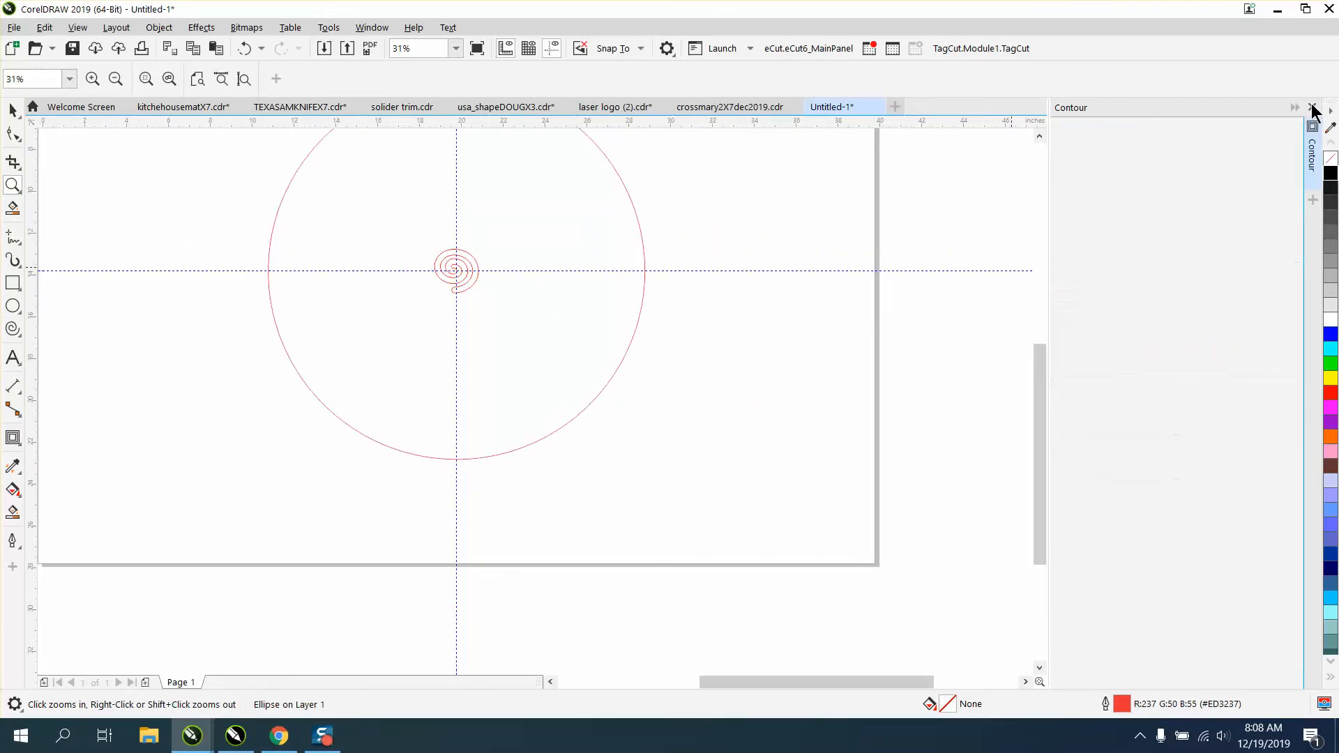
scroll(696, 176, down, 2)
scroll(612, 165, down, 2)
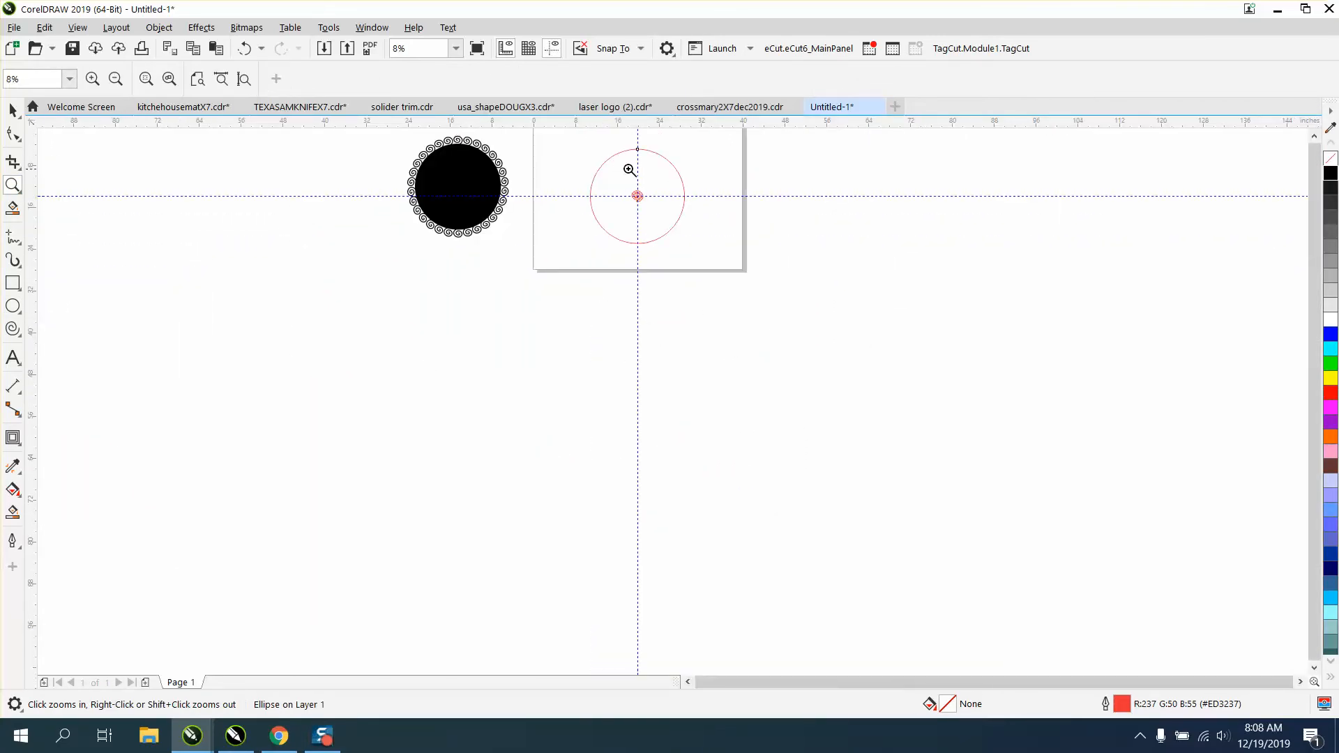
drag(768, 262, 768, 262)
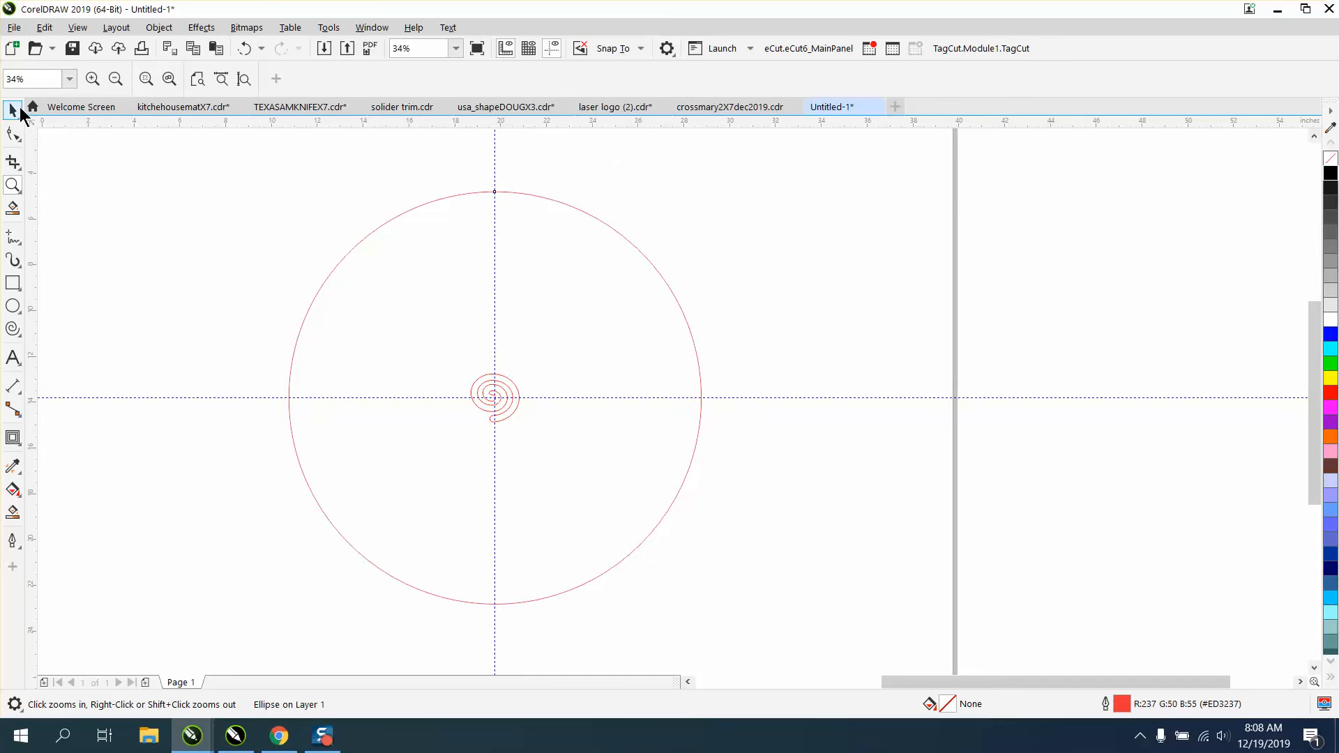
click(13, 110)
click(756, 345)
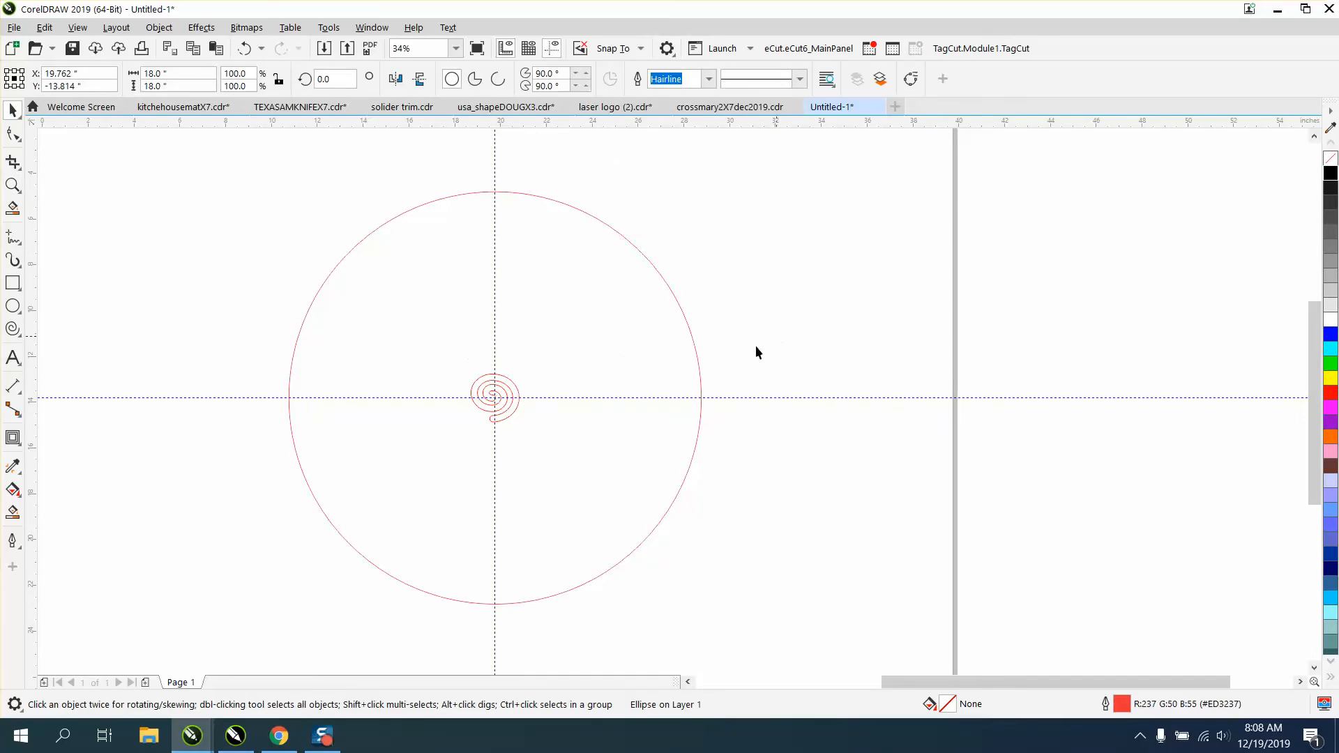
click(517, 392)
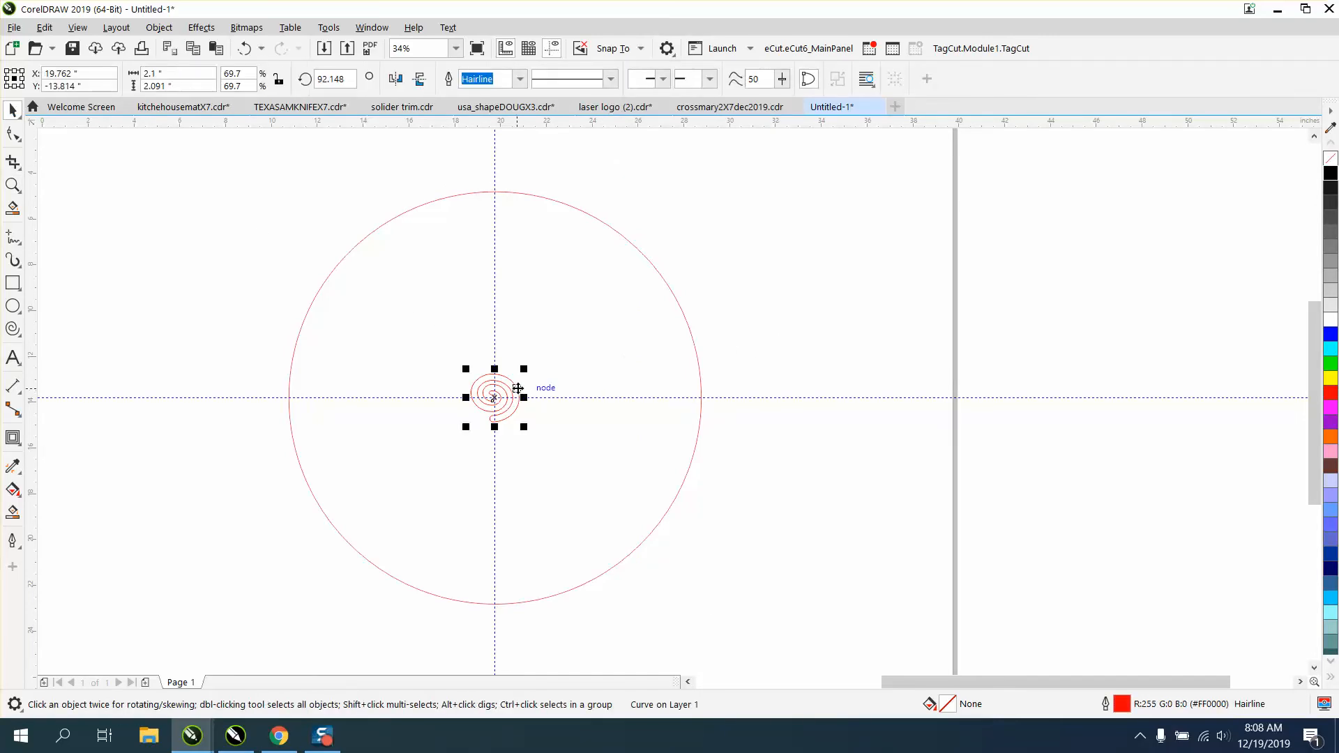
drag(517, 392, 504, 176)
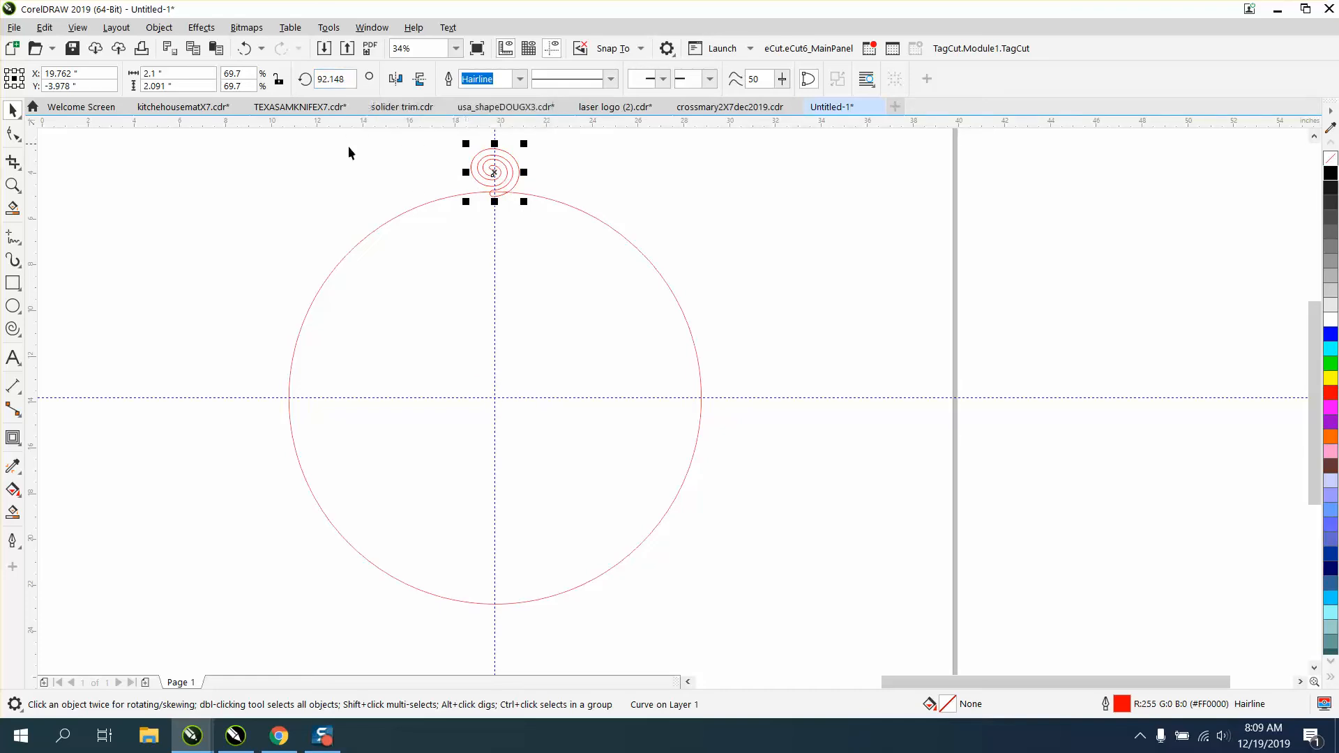
Move the spiral to the right of the vertical guideline, just clear of the circle's upper edge.
click(494, 172)
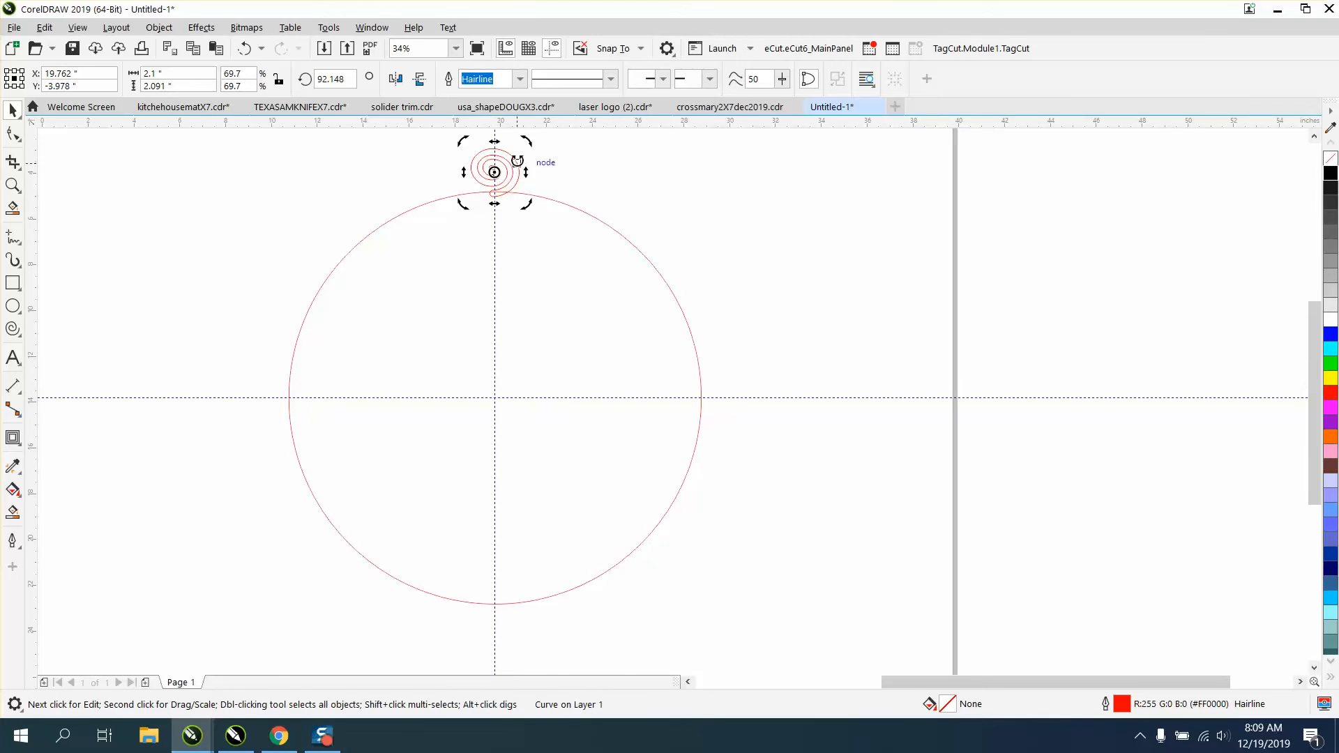
click(562, 171)
drag(520, 172, 586, 162)
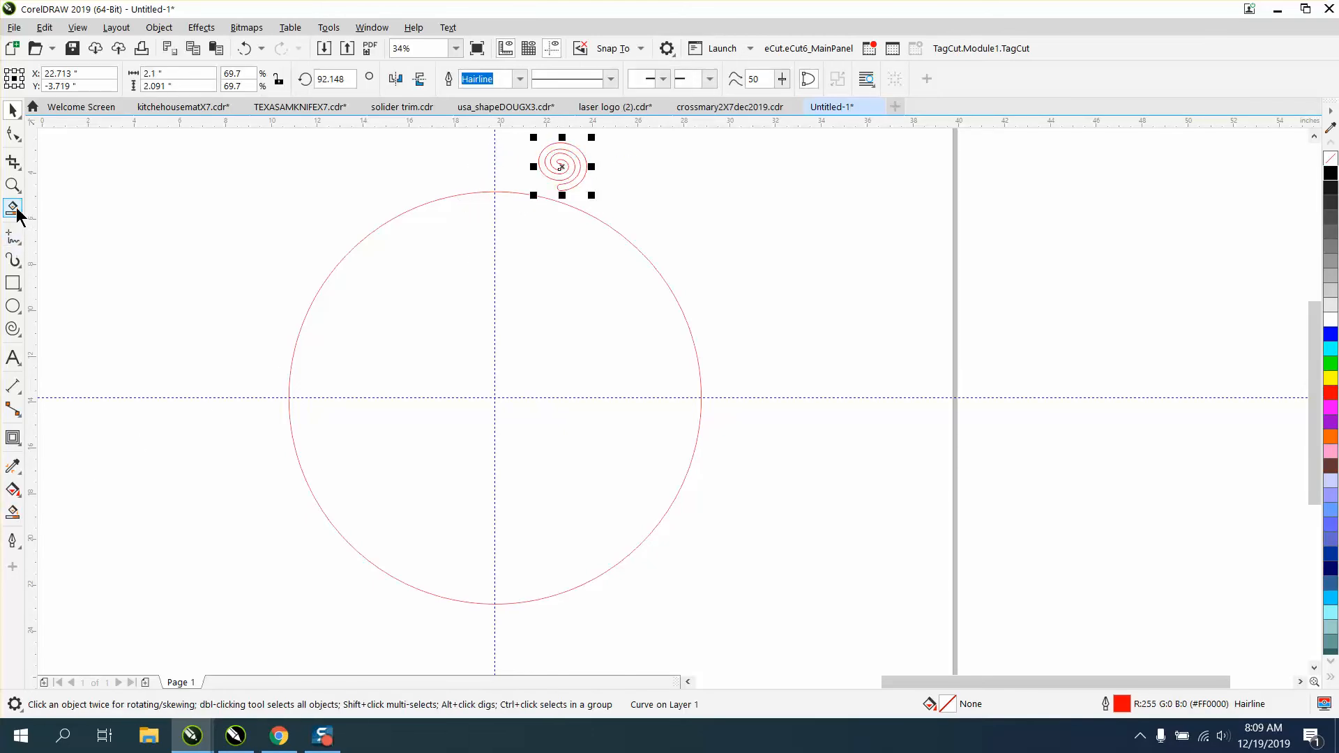
Create a black, outline-free Smart Fill copy of the spiral and move it inside the circle below its top.
click(15, 207)
click(565, 187)
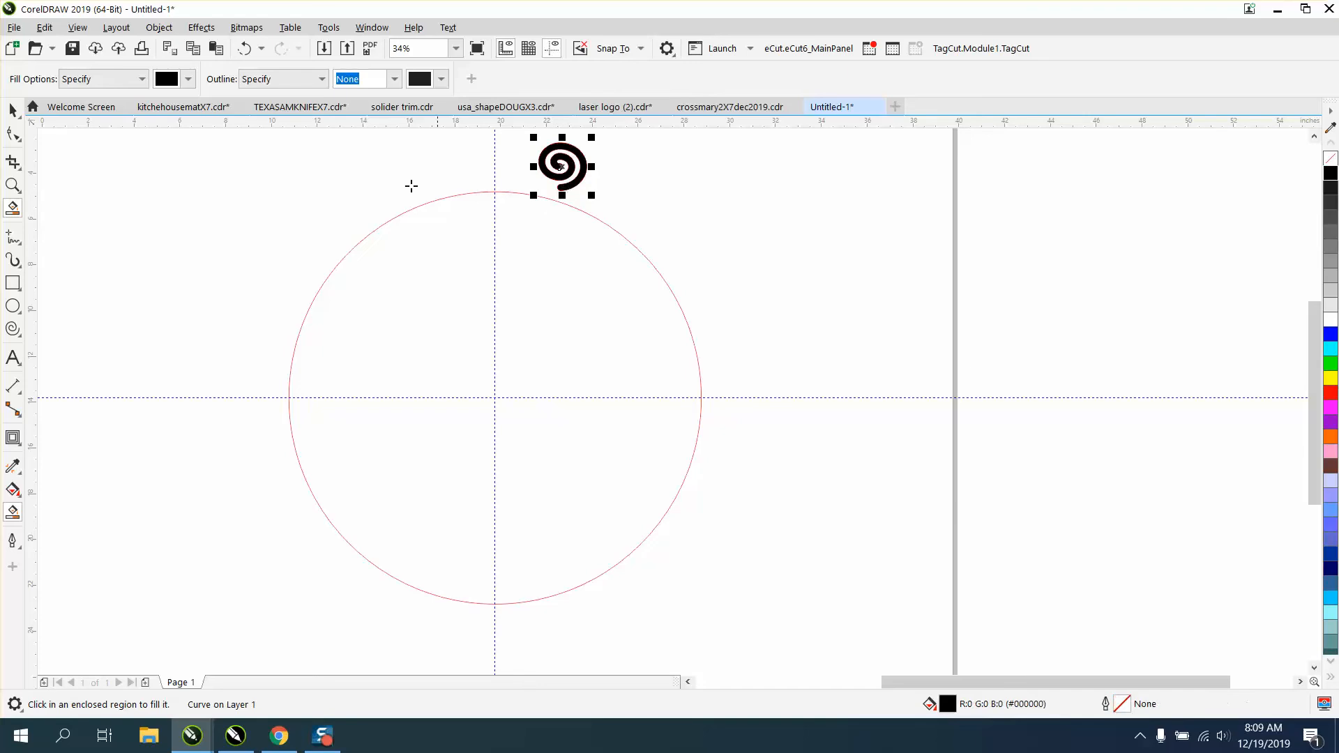
click(13, 109)
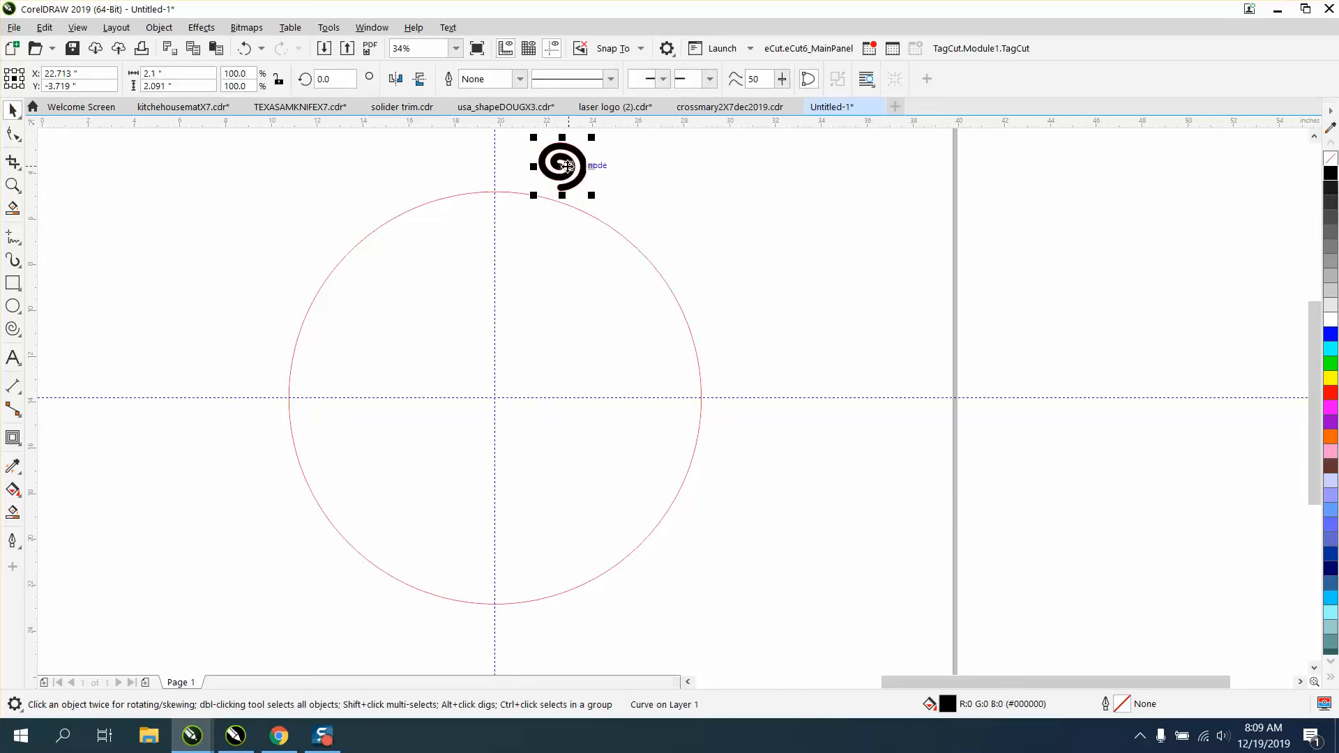
drag(562, 169, 505, 242)
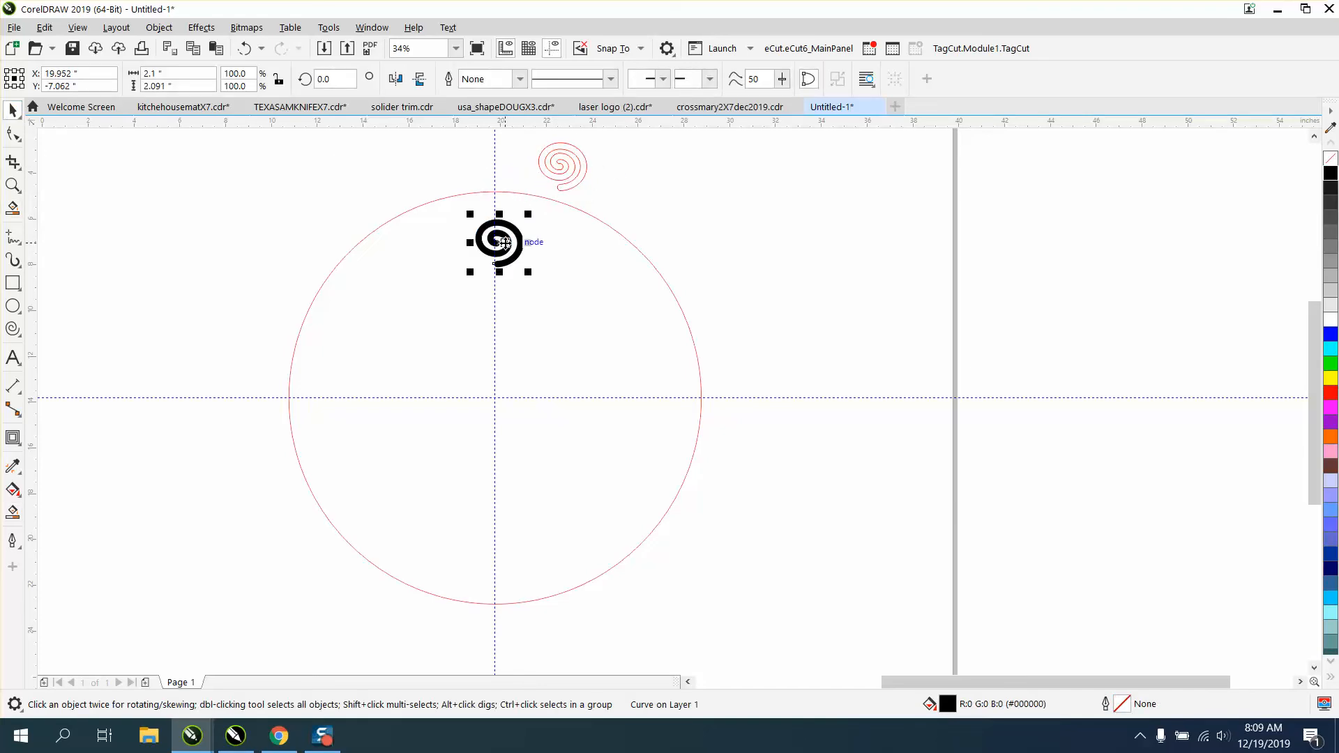
Centre the black spiral on the page and delete the red outline spiral outside the circle.
key(p)
click(584, 160)
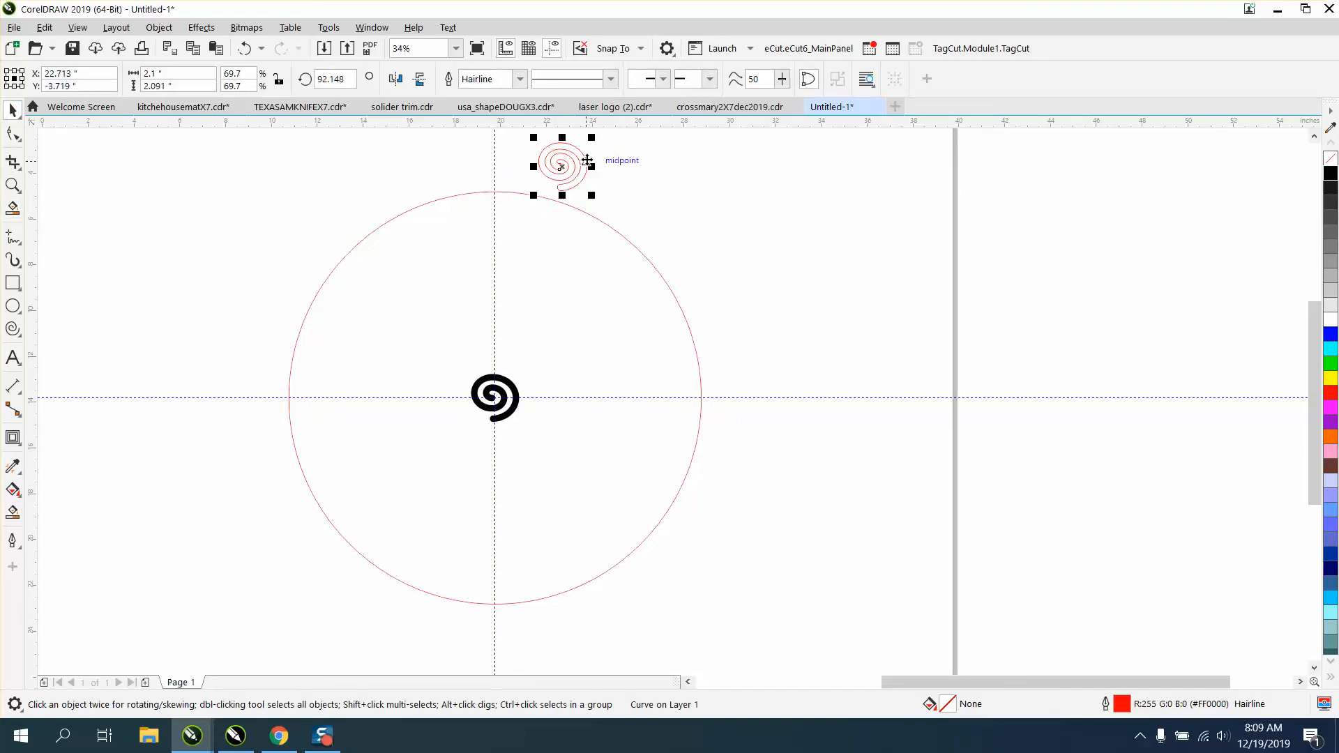
key(Delete)
Give the centred spiral no fill and a red outline, and move it straight up until its tail overlaps the circle's top.
click(520, 397)
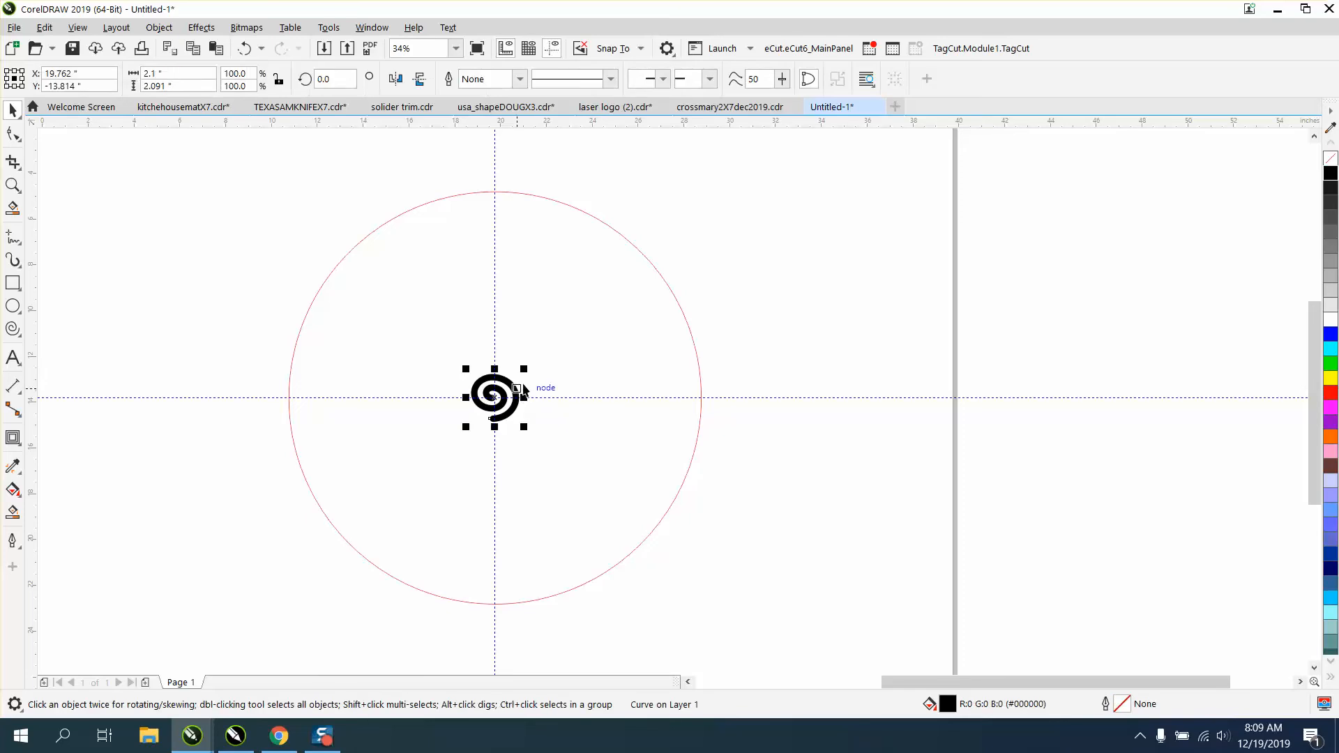
click(1333, 160)
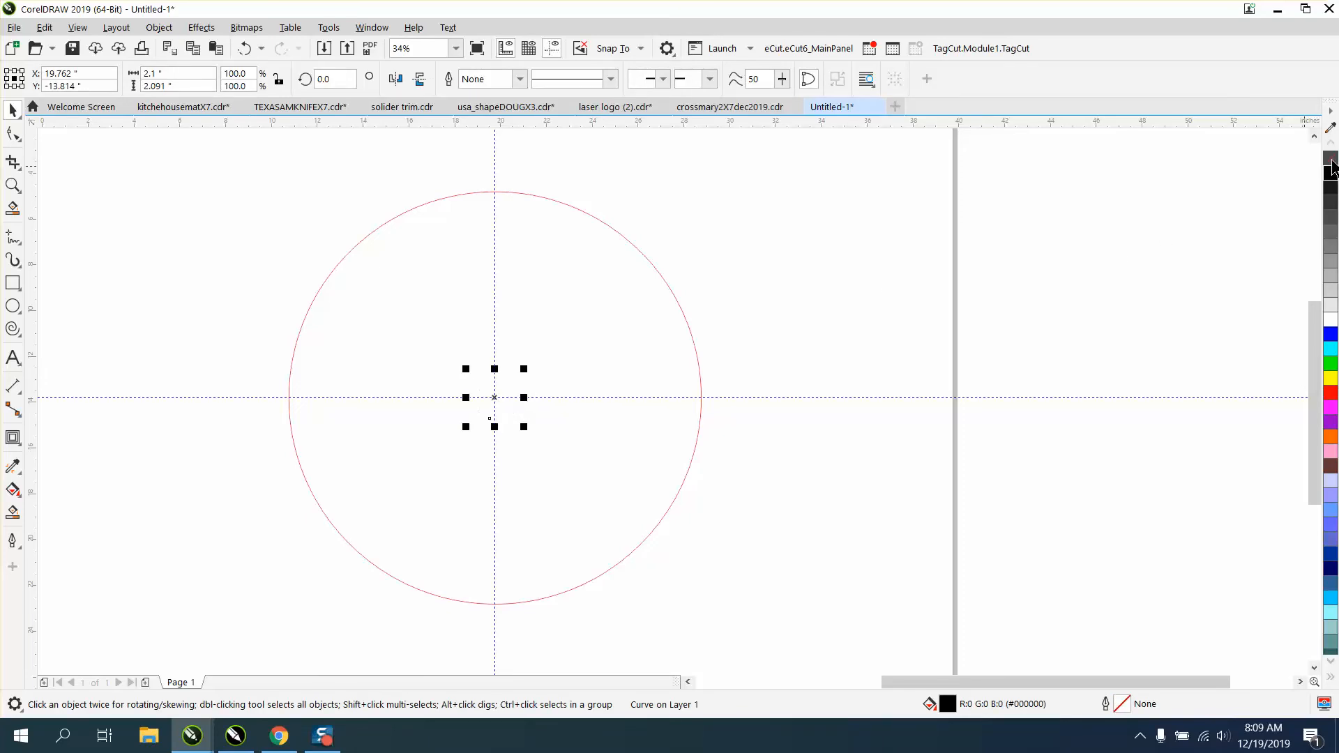
right_click(1333, 395)
drag(501, 398, 499, 175)
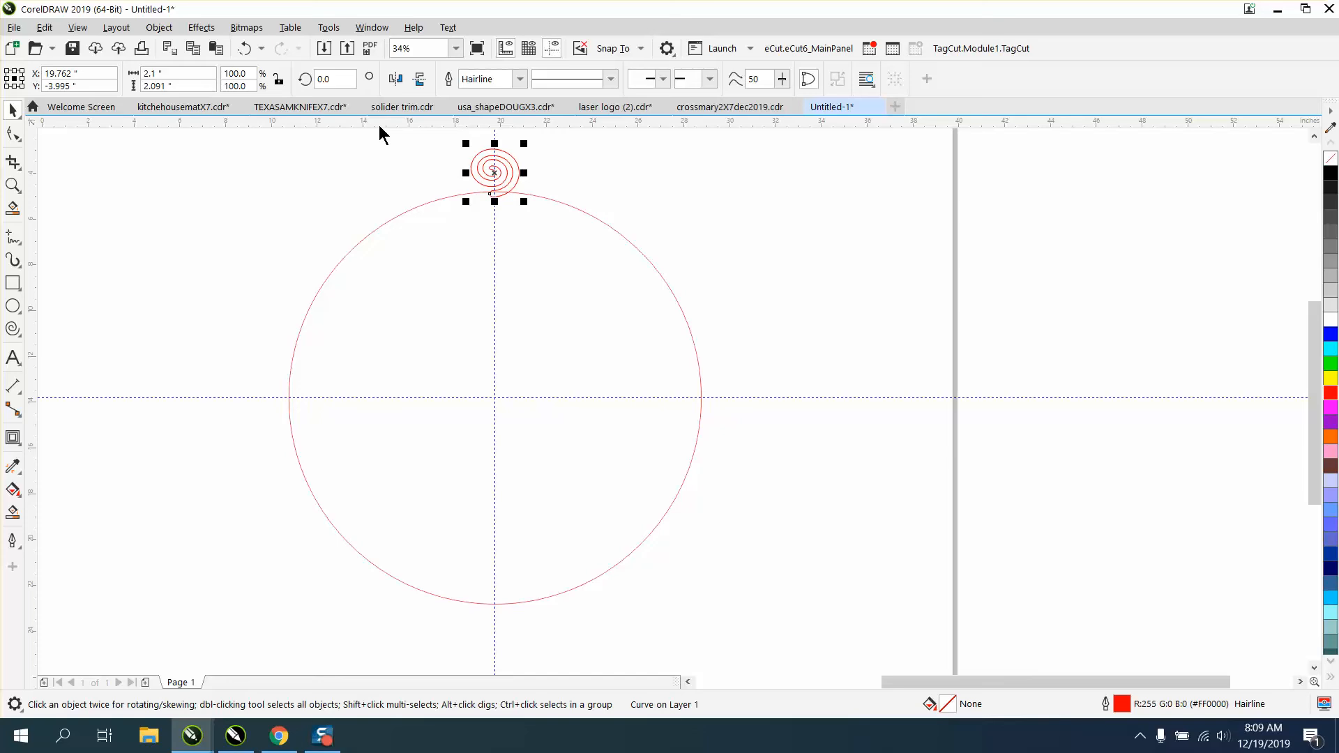
Set the spiral's rotation centre to the centre of the circle.
click(496, 170)
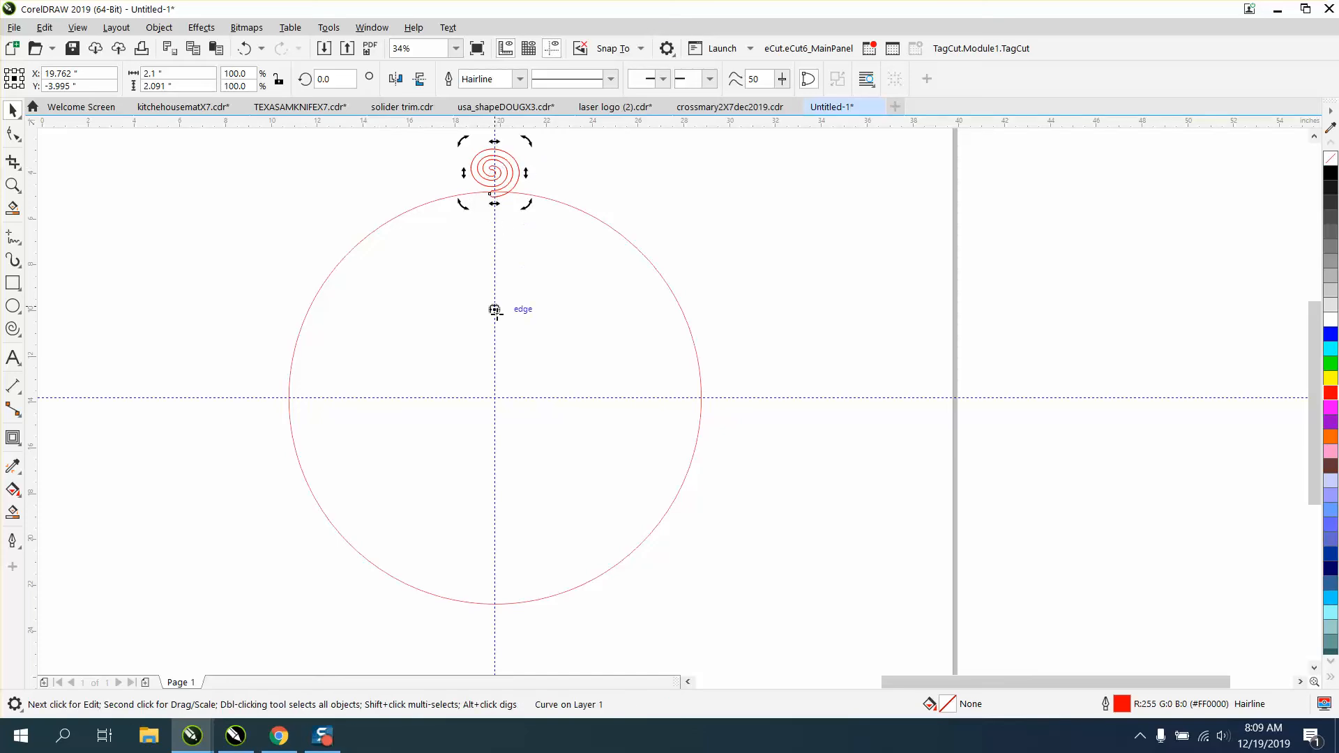
click(646, 217)
double_click(515, 172)
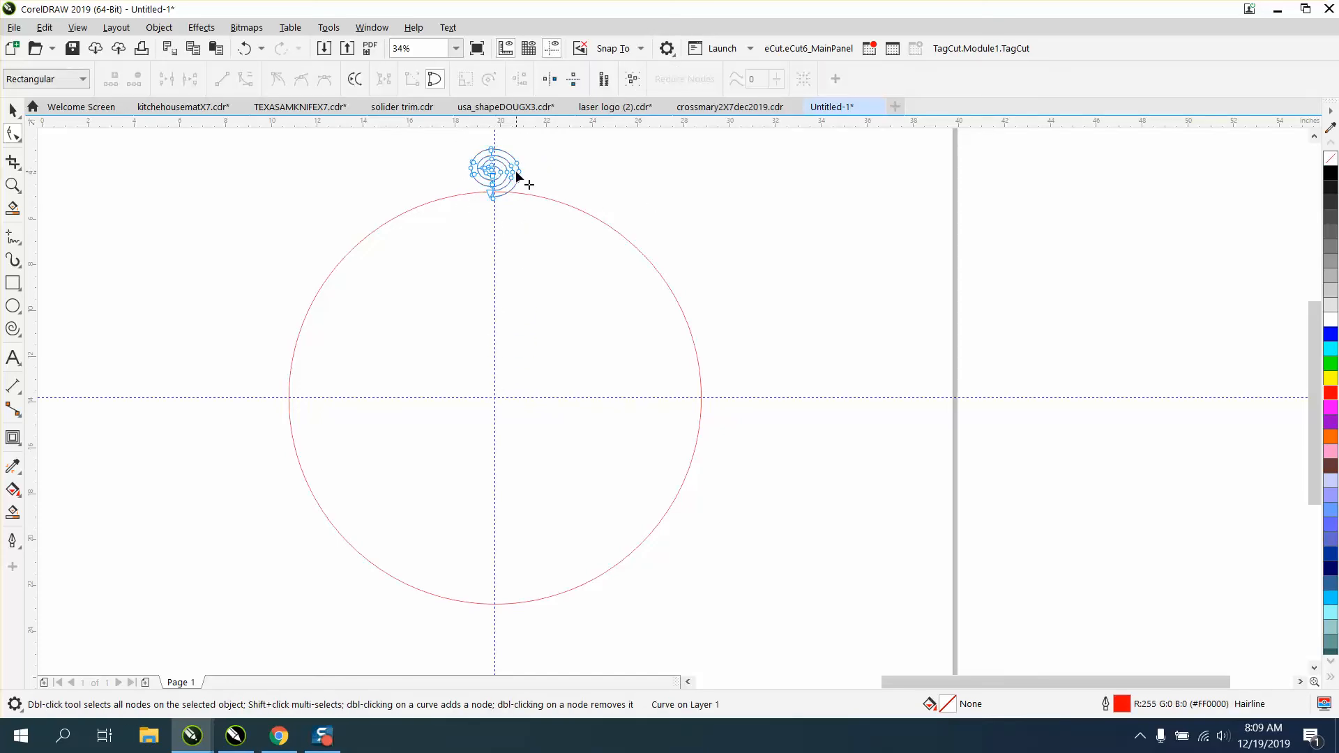
key(space)
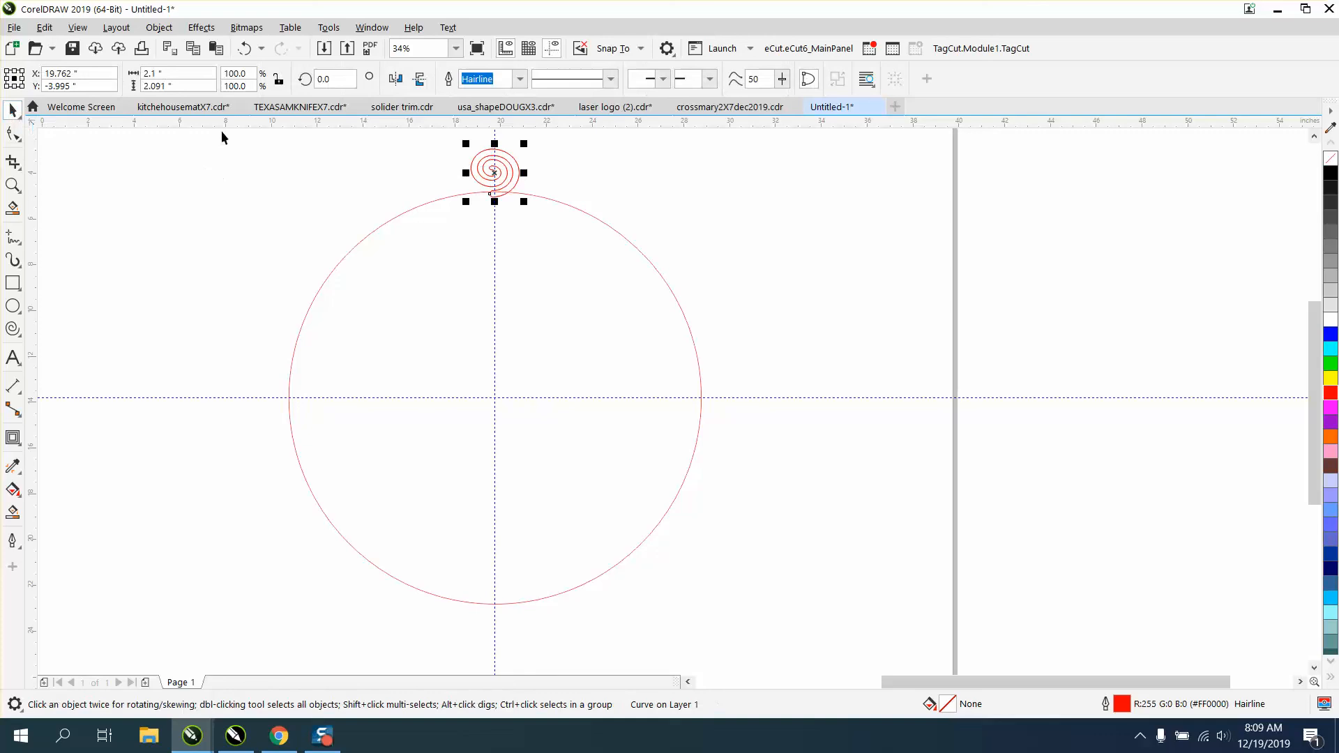
click(496, 171)
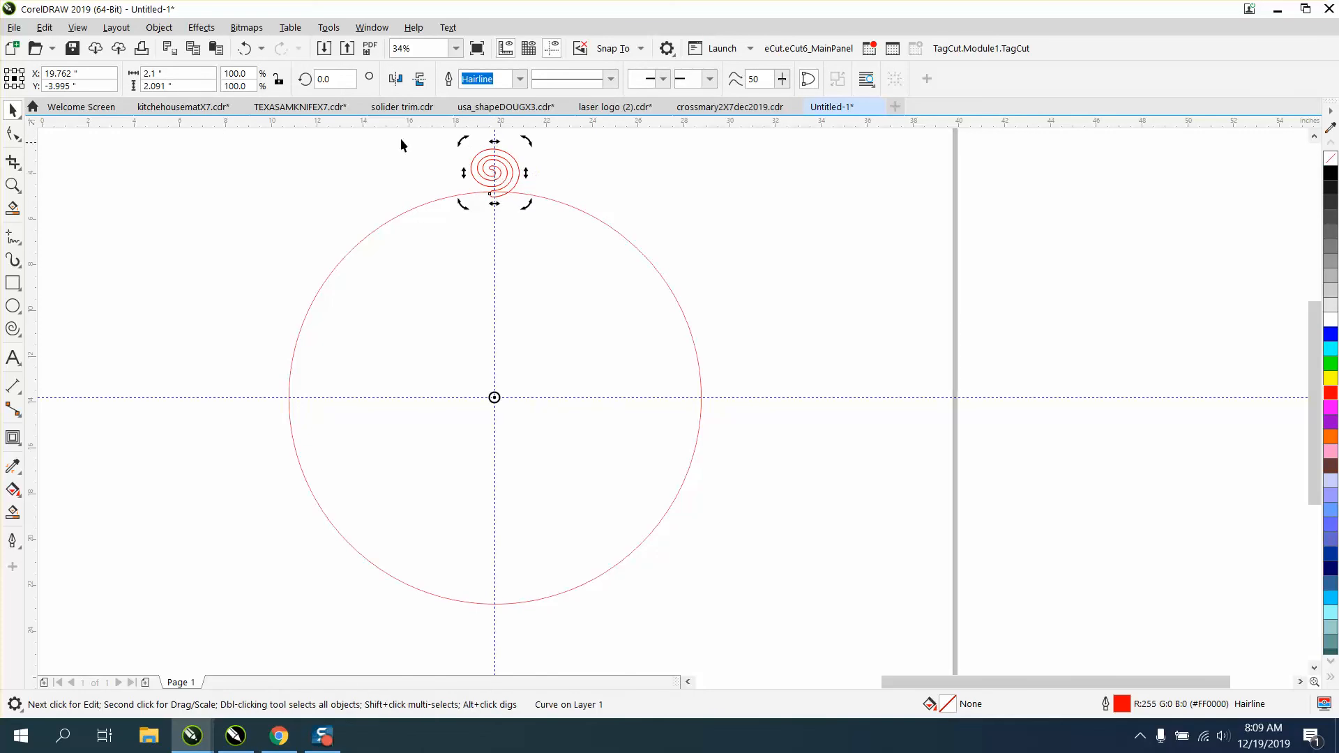
Create a trial copy of the spiral rotated 12 degrees around the circle's centre.
click(346, 79)
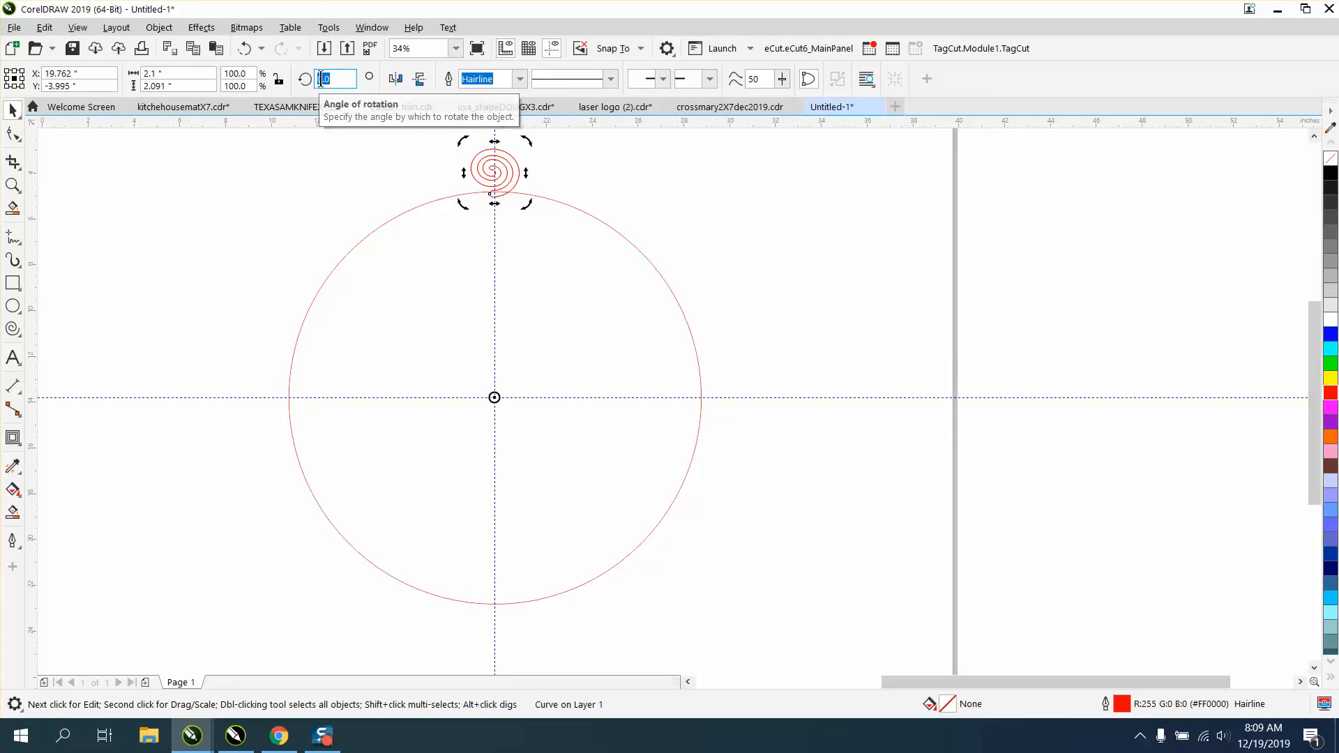
text(12)
key(Return)
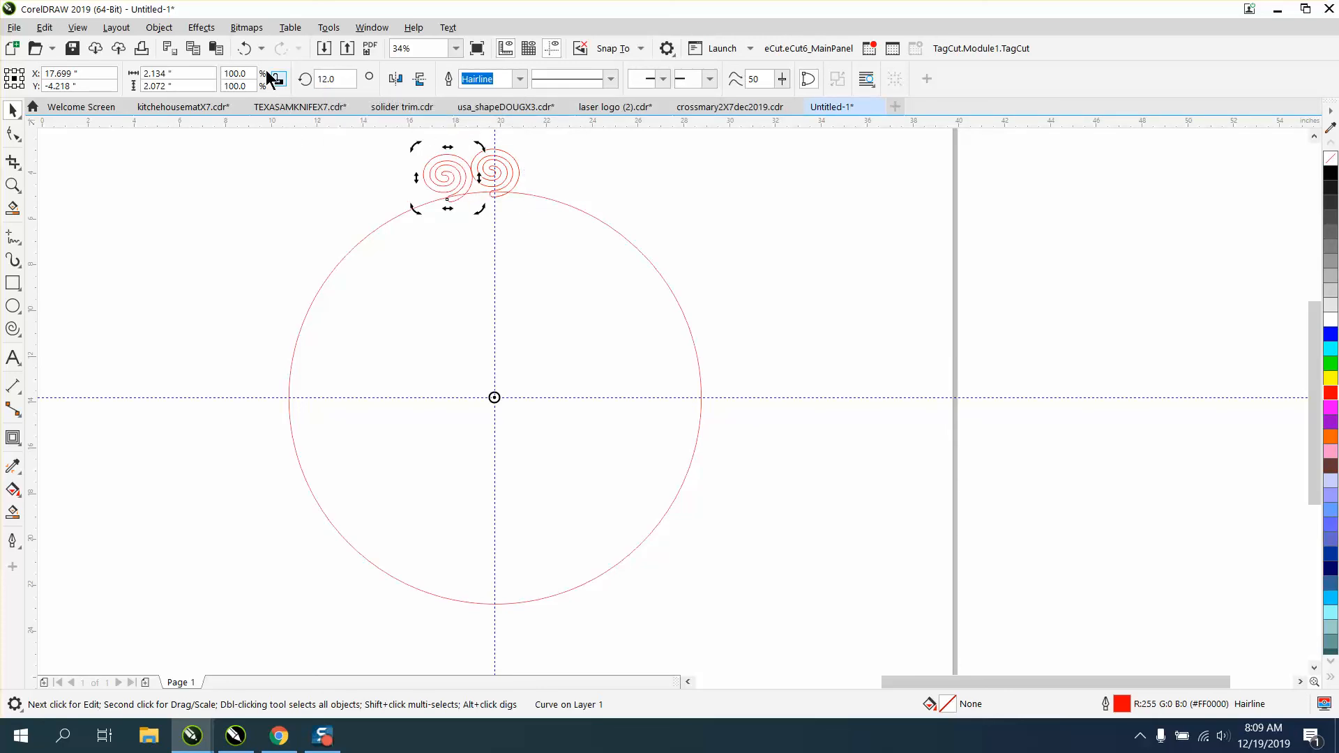
Undo the 12-degree rotation and remove the leftover duplicate spiral.
click(246, 47)
click(592, 169)
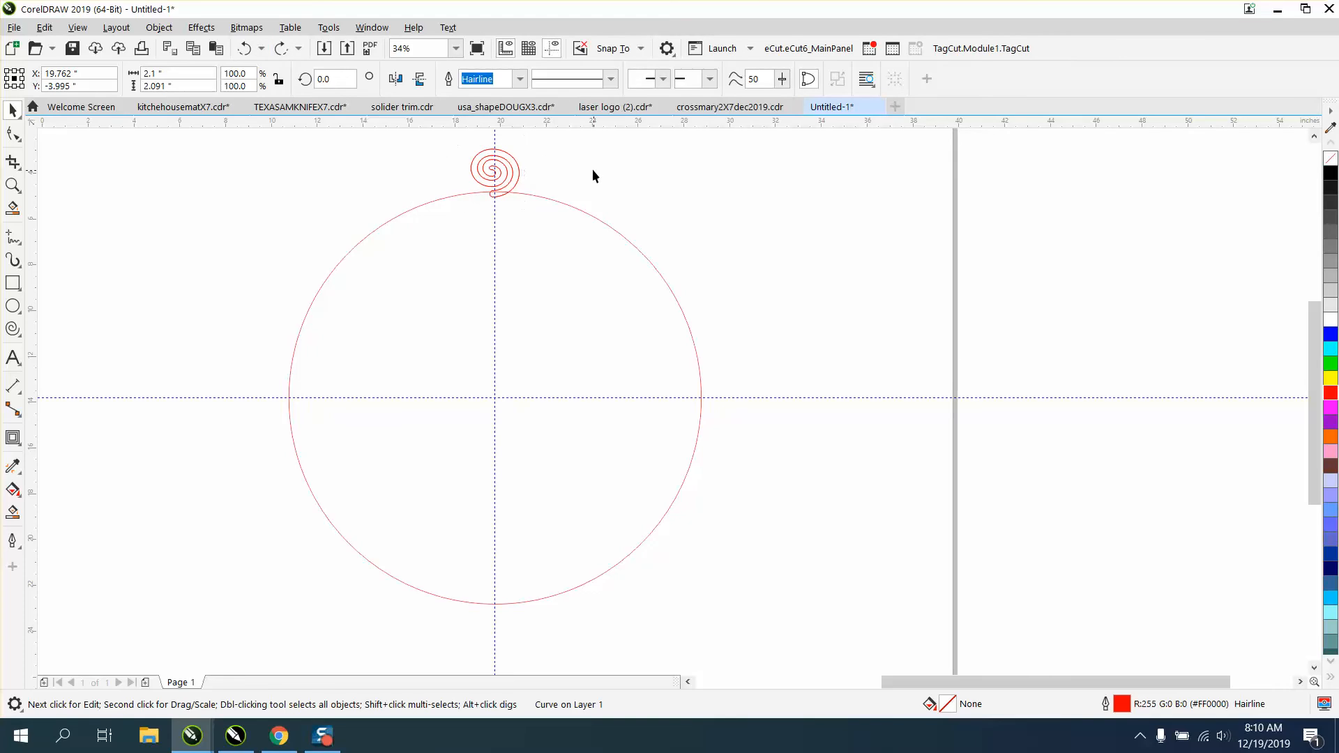
drag(525, 164, 654, 166)
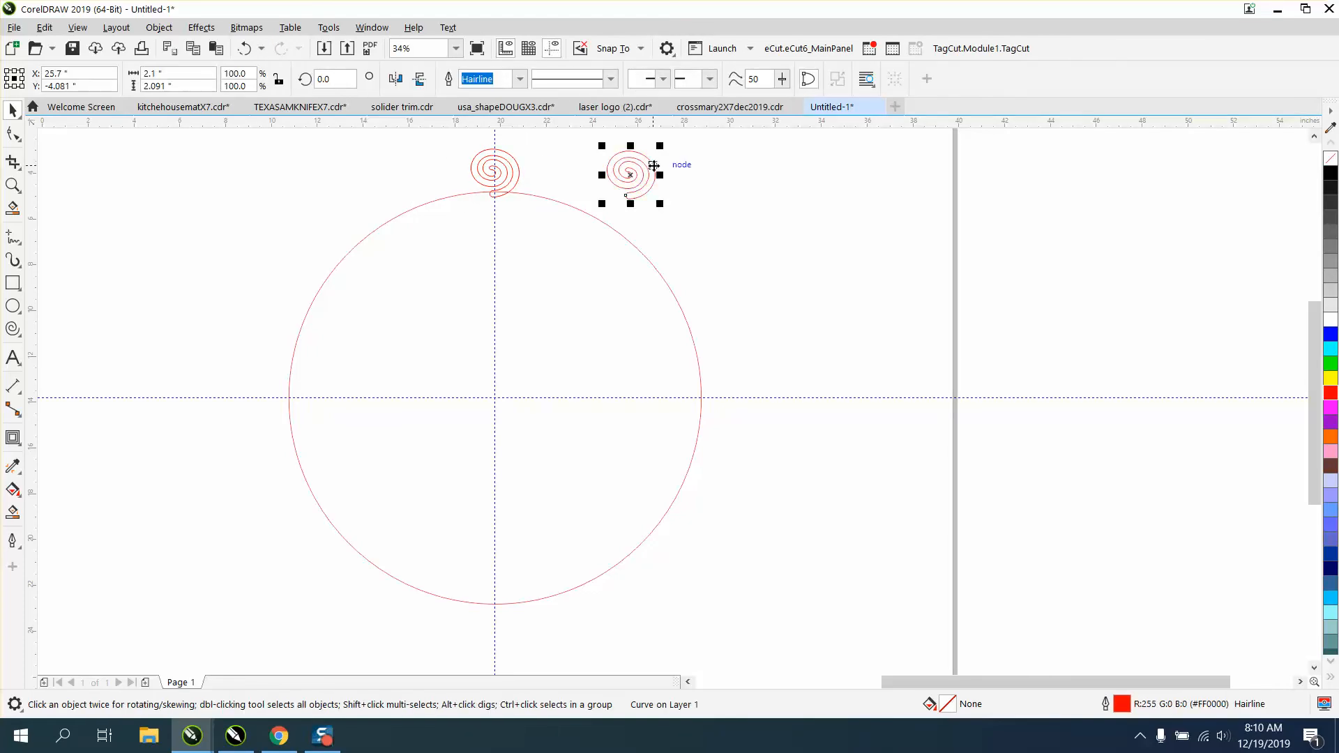
key(Delete)
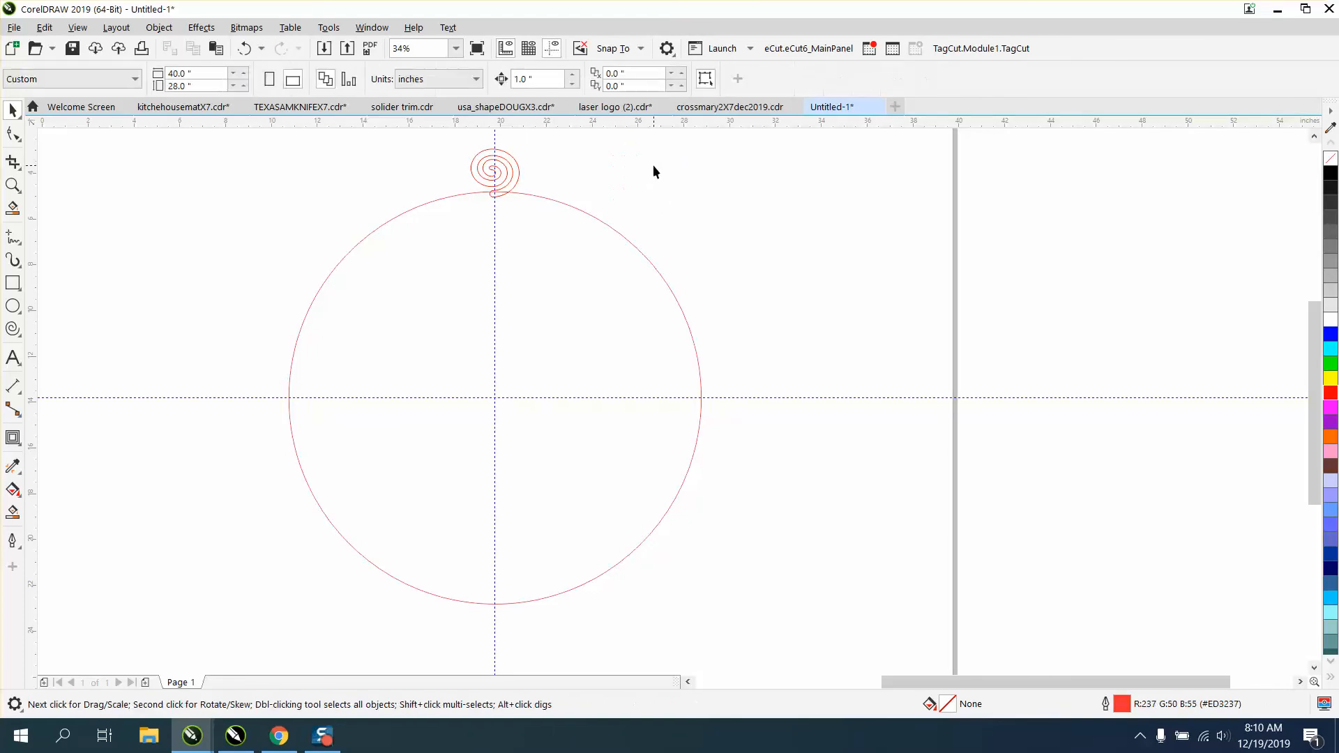
Shrink the spiral to about 1.7 inches wide and reposition it on the vertical centreline at the top of the circle.
click(519, 173)
drag(523, 143, 514, 150)
key(p)
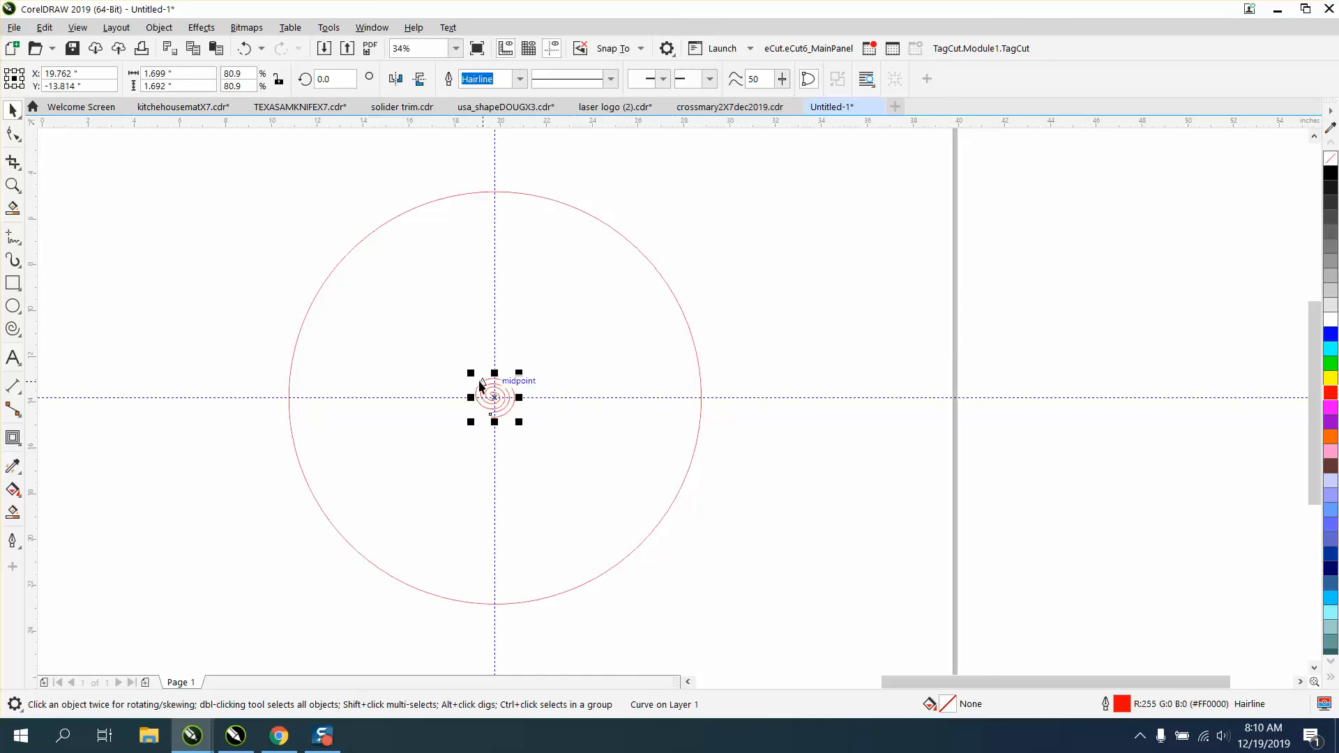
drag(489, 395, 496, 179)
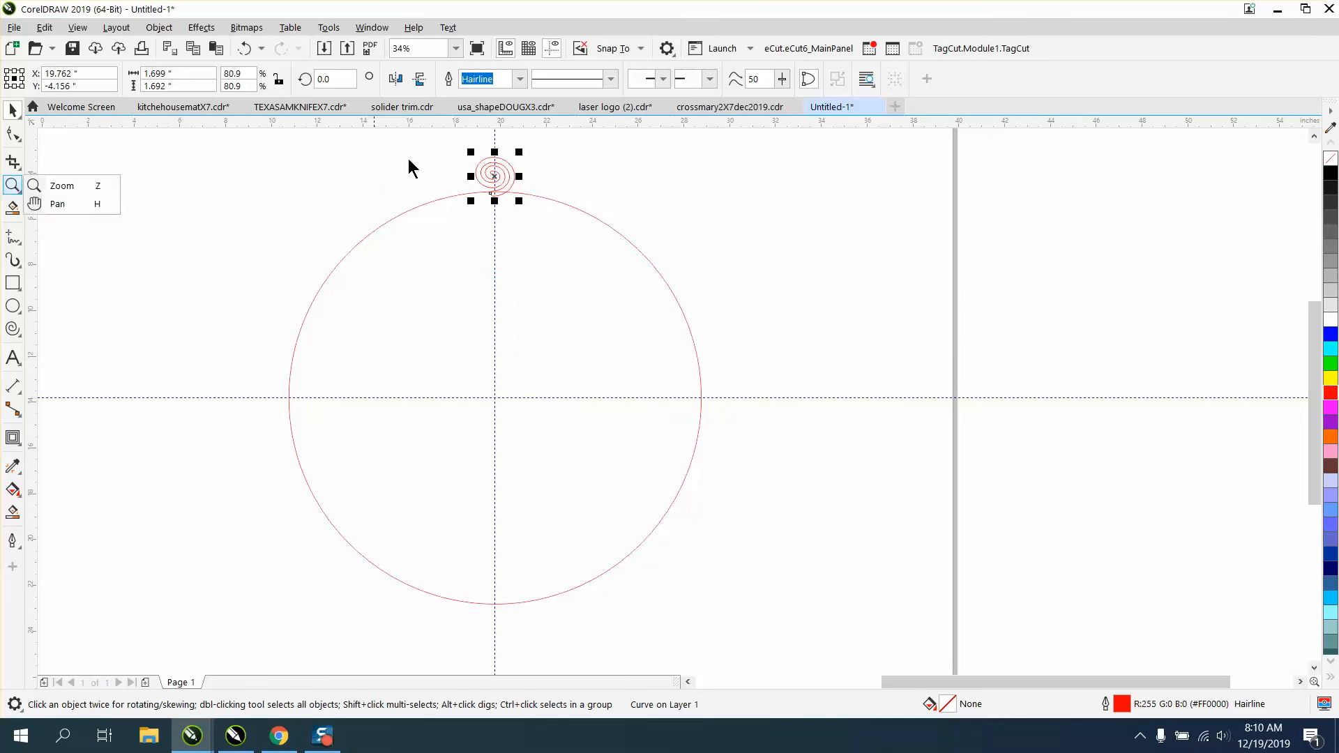
Move the spiral slightly straight down so its tail overlaps the circle's edge more deeply.
click(12, 185)
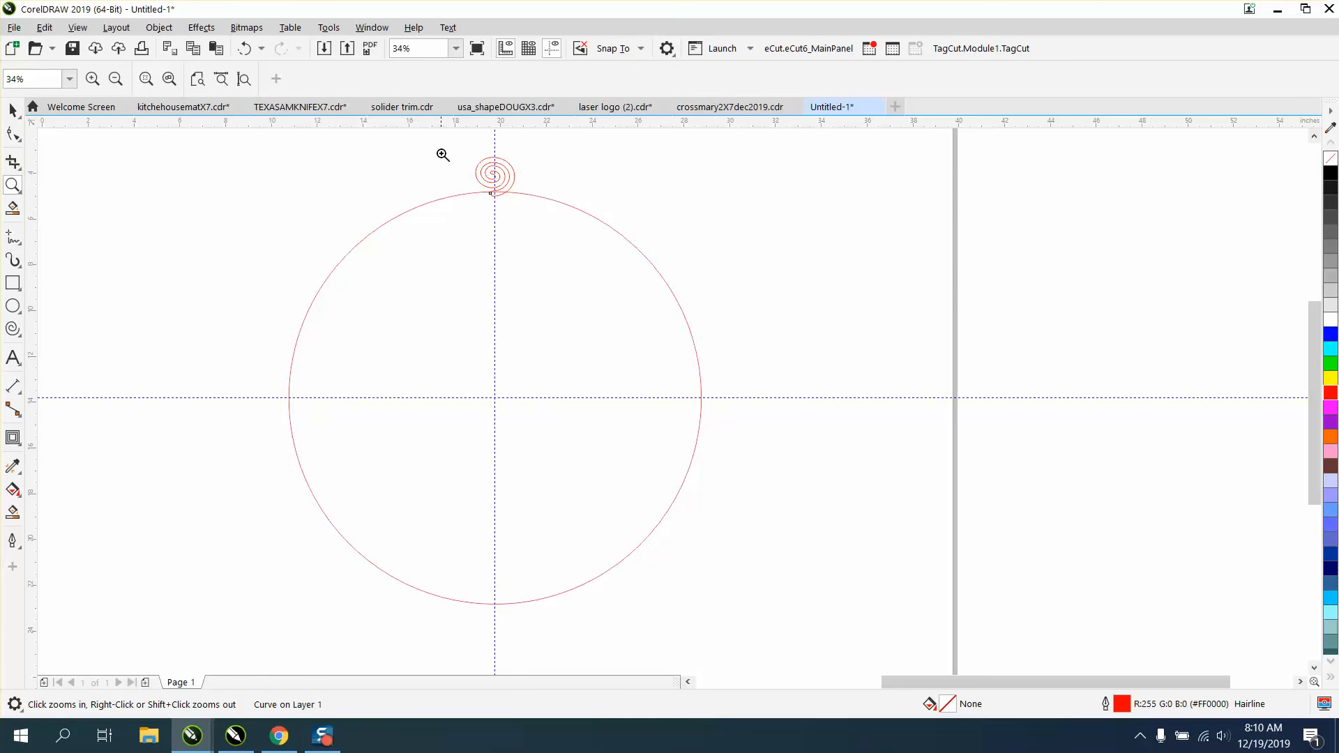
drag(442, 155, 568, 210)
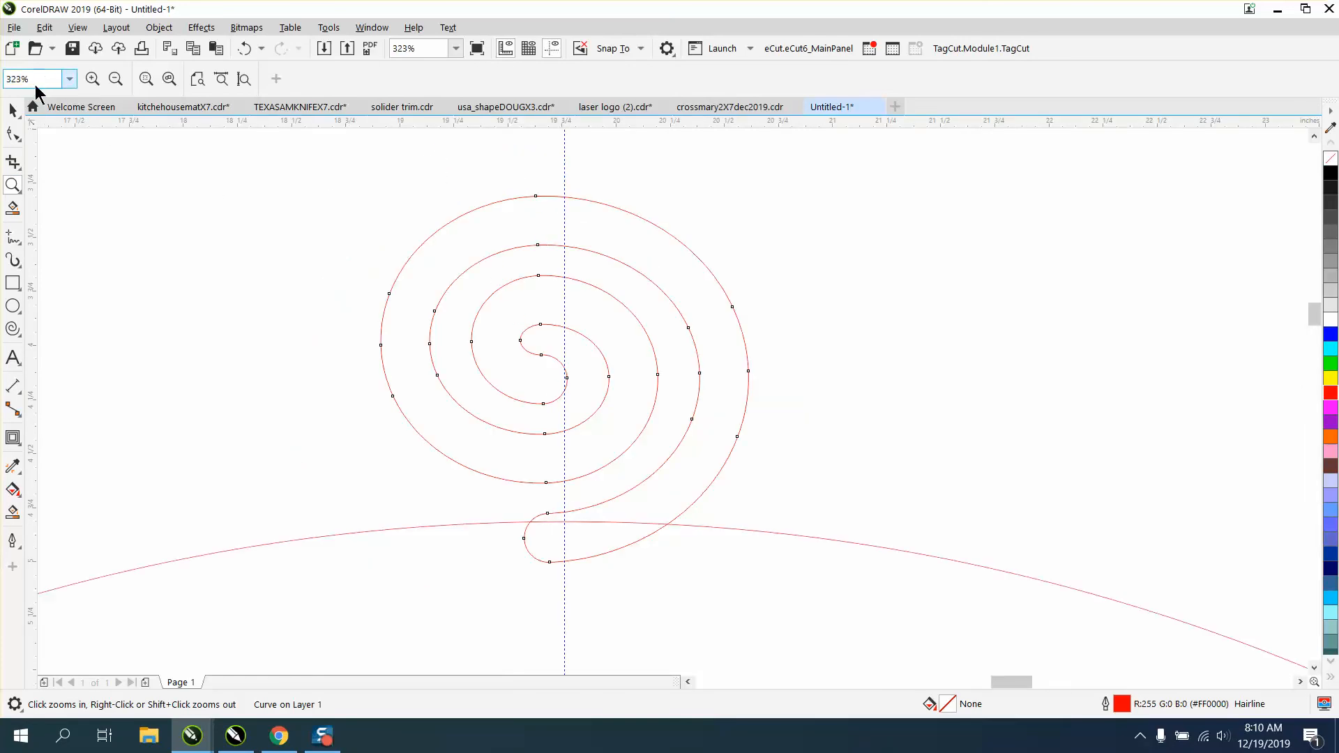
click(12, 110)
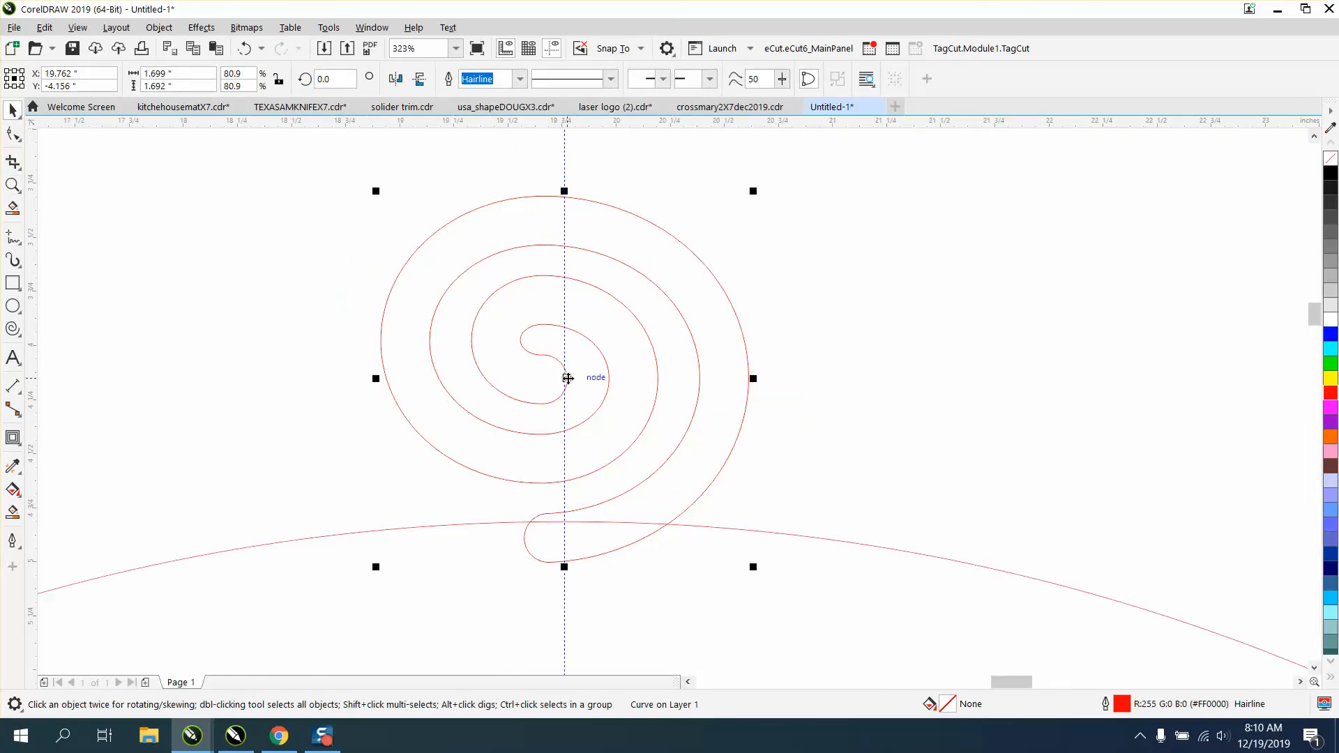
drag(565, 379, 566, 391)
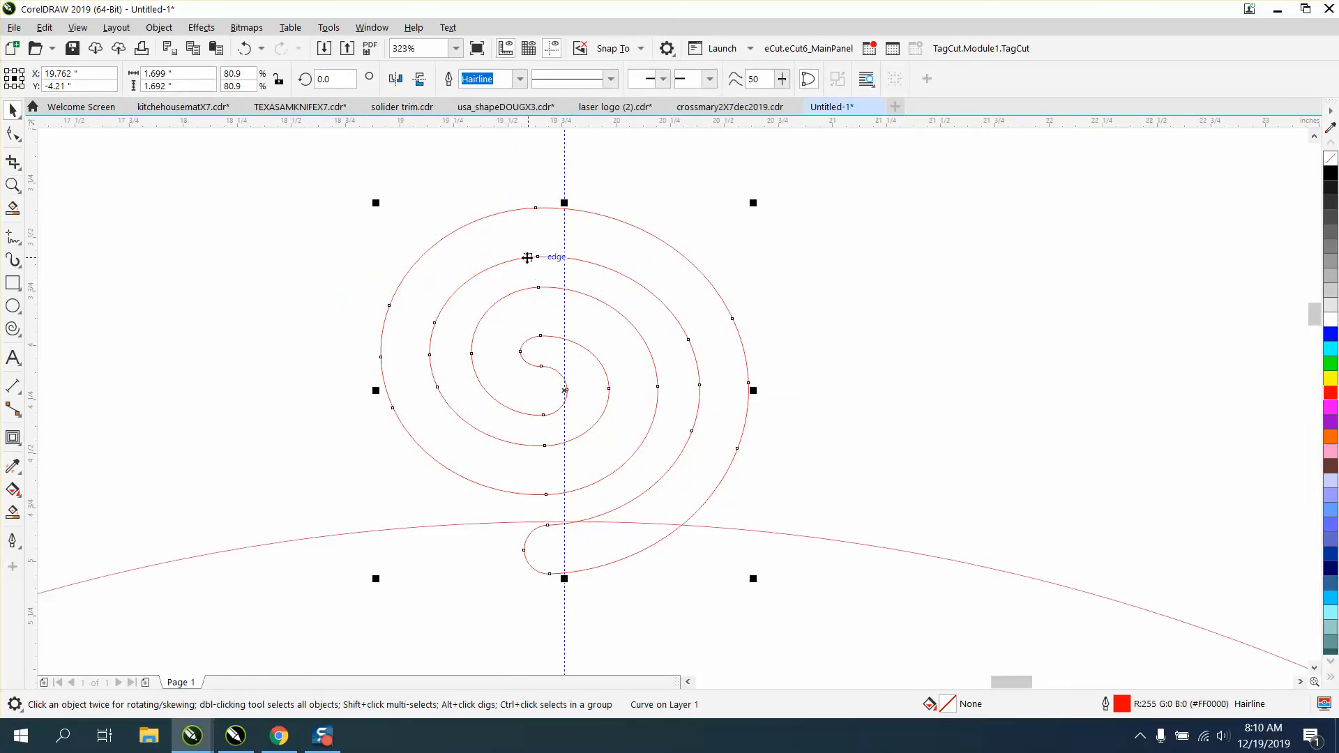
Place the resized spiral's rotation centre at the centre of the circle.
scroll(516, 241, down, 5)
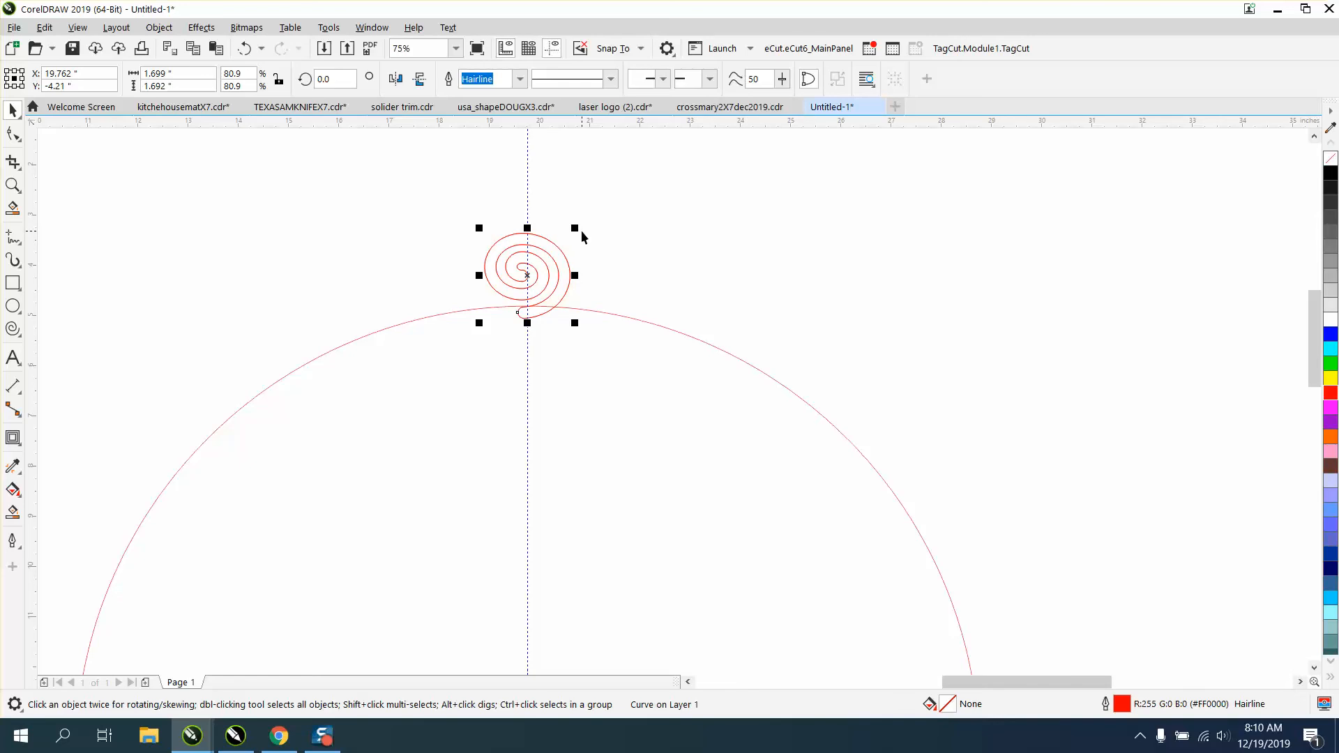
click(537, 277)
scroll(543, 280, down, 2)
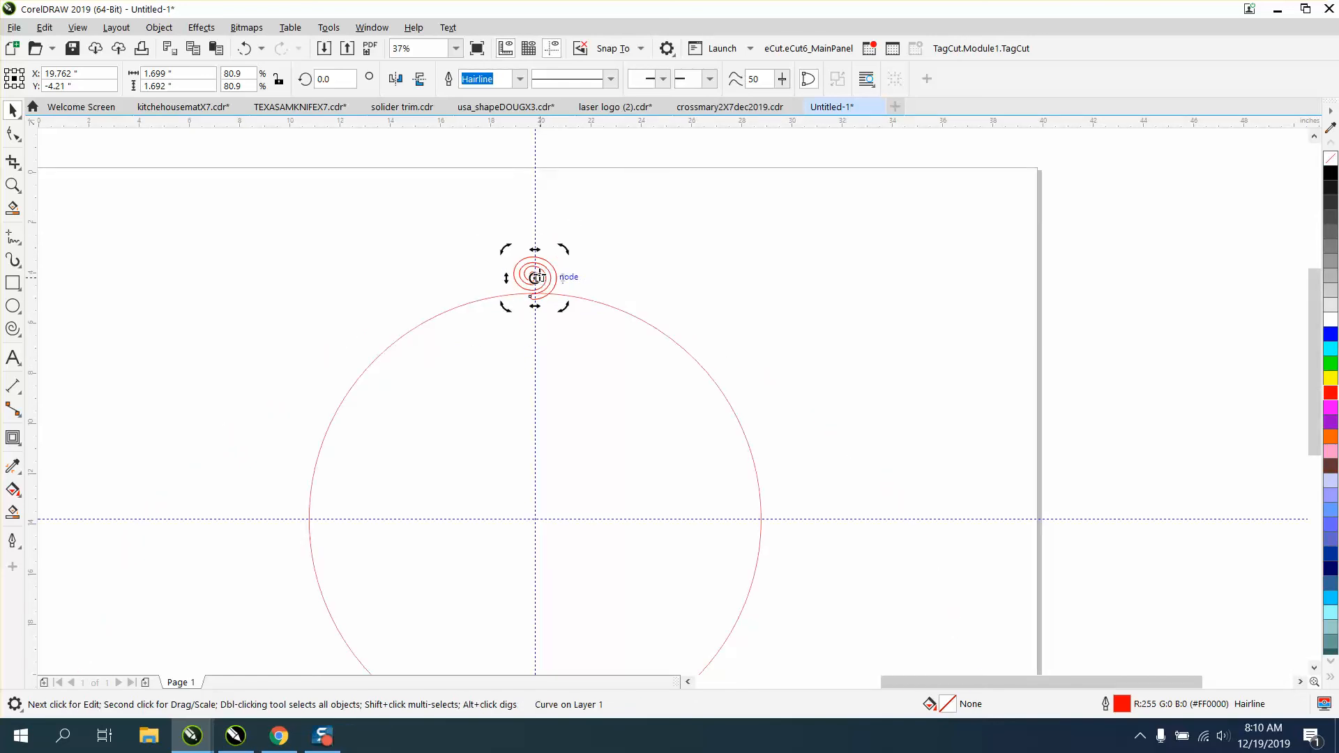
click(692, 283)
click(554, 270)
click(553, 270)
click(684, 296)
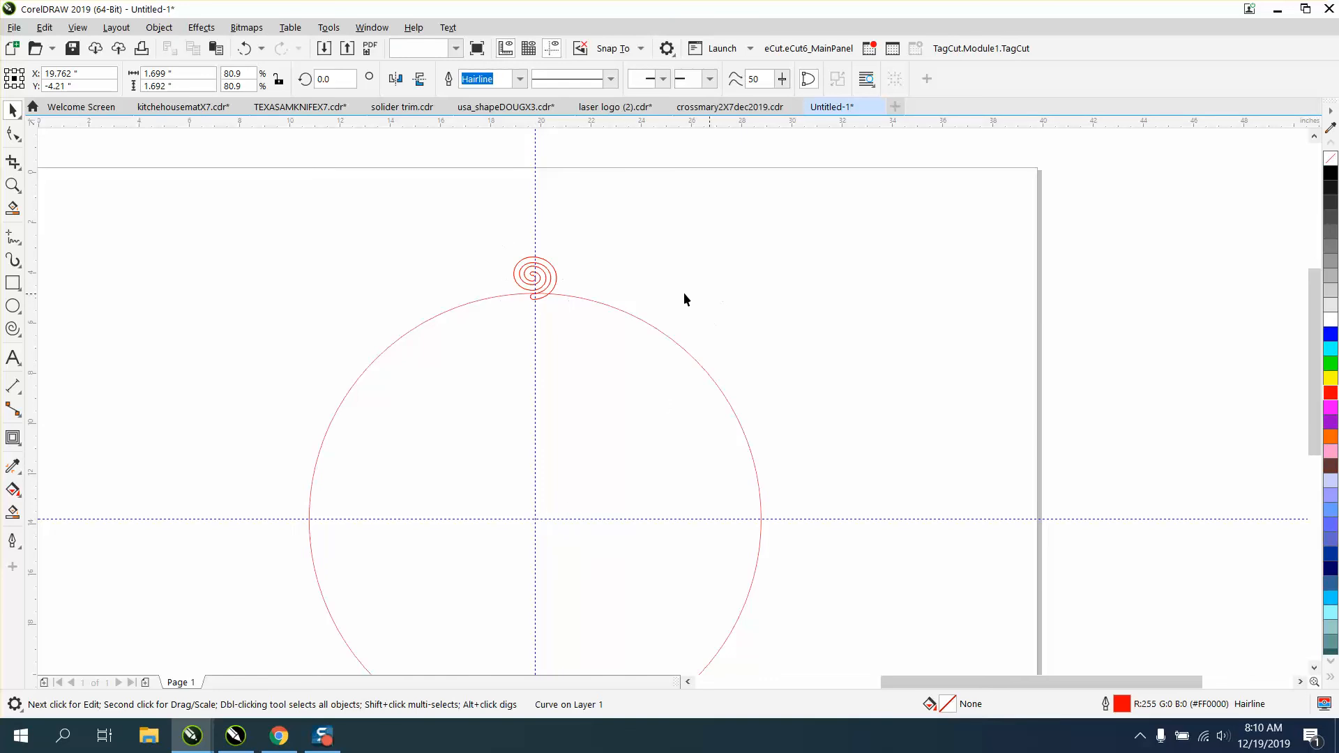
click(557, 277)
click(557, 276)
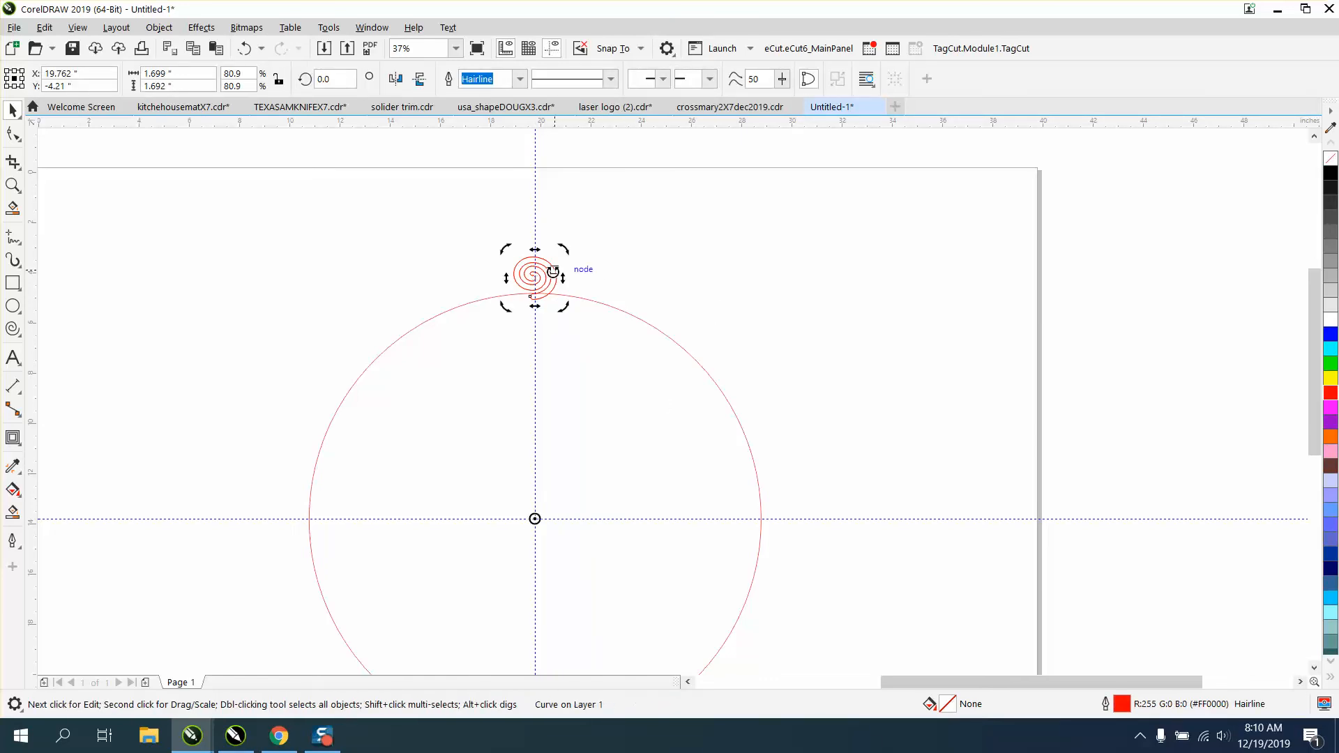
Test the spacing with a copy of the smaller spiral rotated 12 degrees, and delete that copy.
click(328, 79)
text(12)
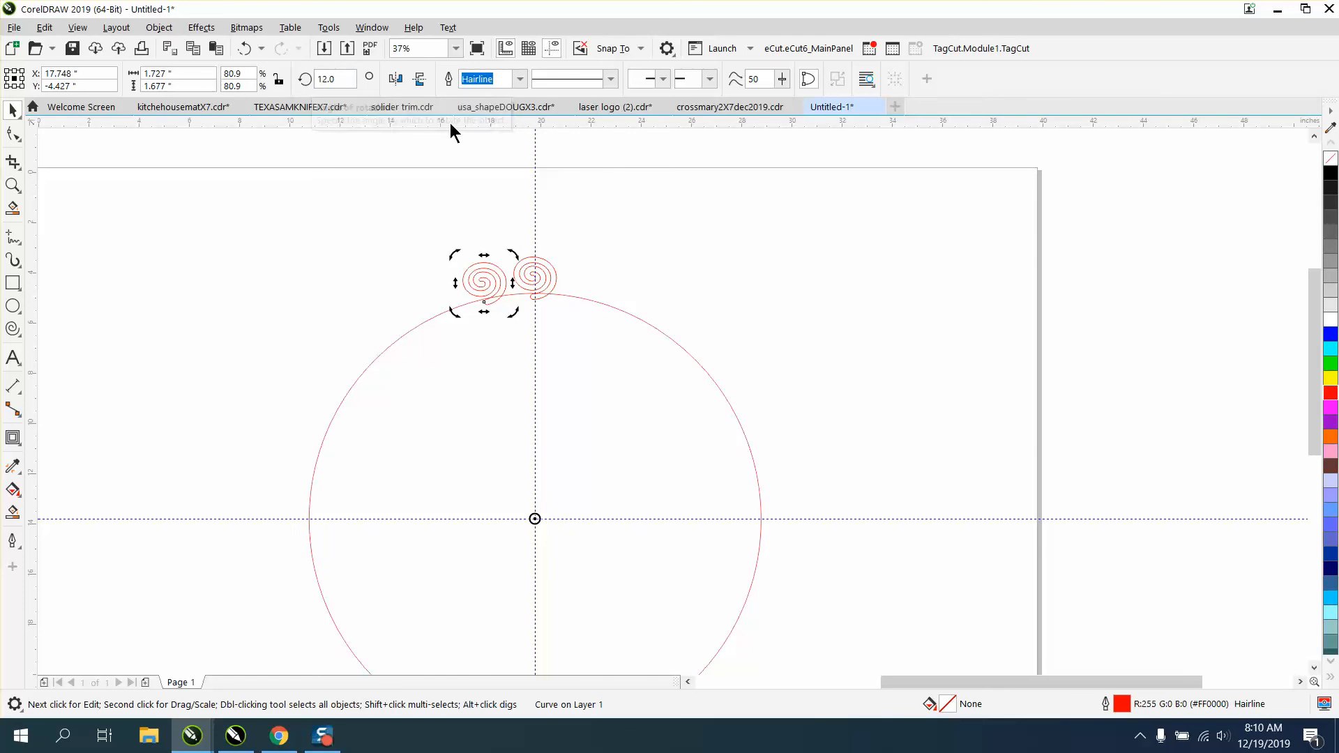
key(Delete)
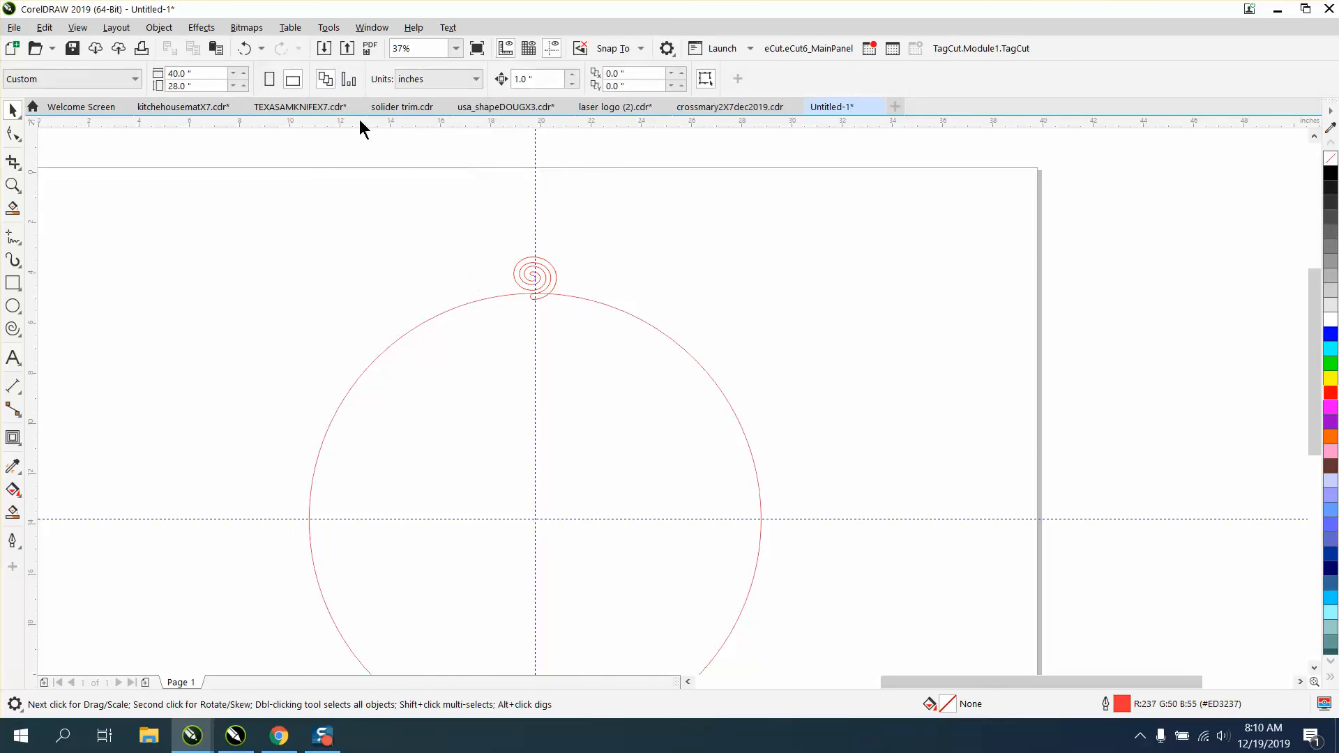
Open the Transform settings for rotating objects.
click(382, 30)
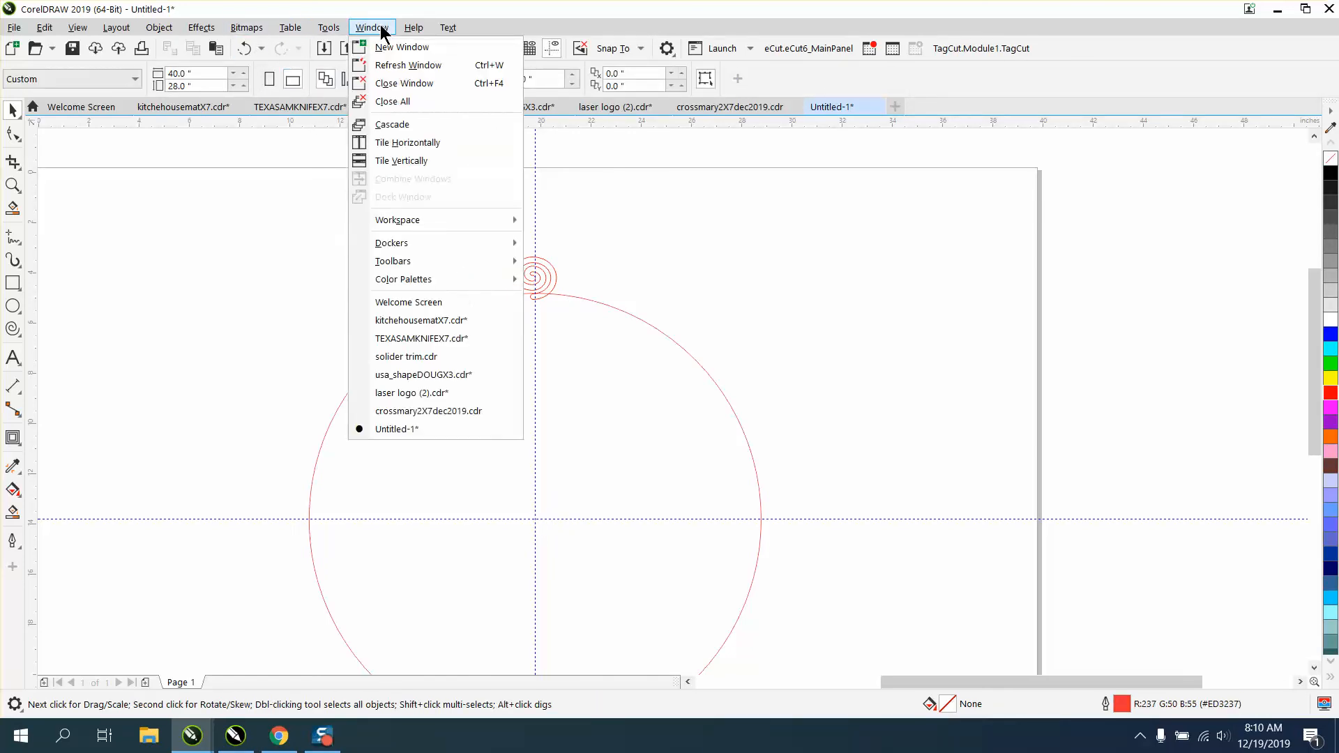
mouse_move(436, 263)
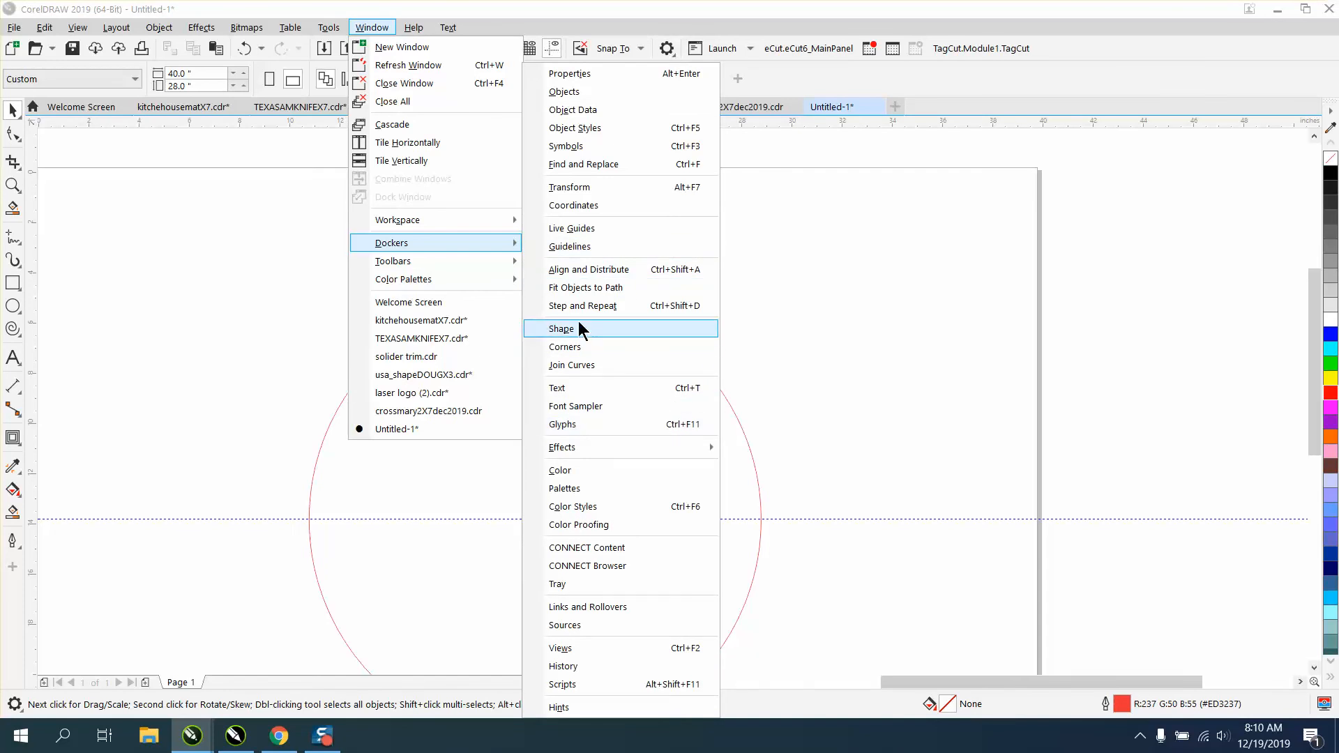
click(579, 188)
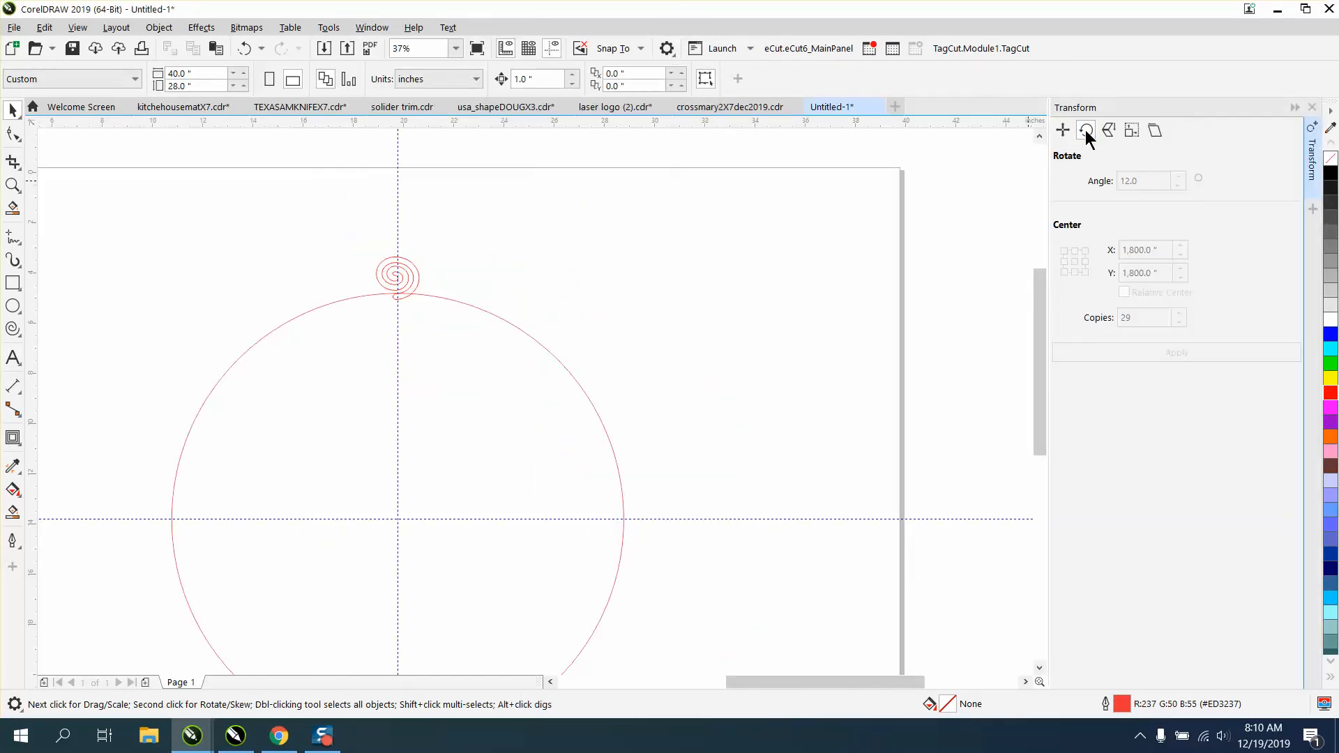
Move the spiral's rotation centre to the circle's centre and create 29 copies rotated at 12-degree intervals.
click(407, 273)
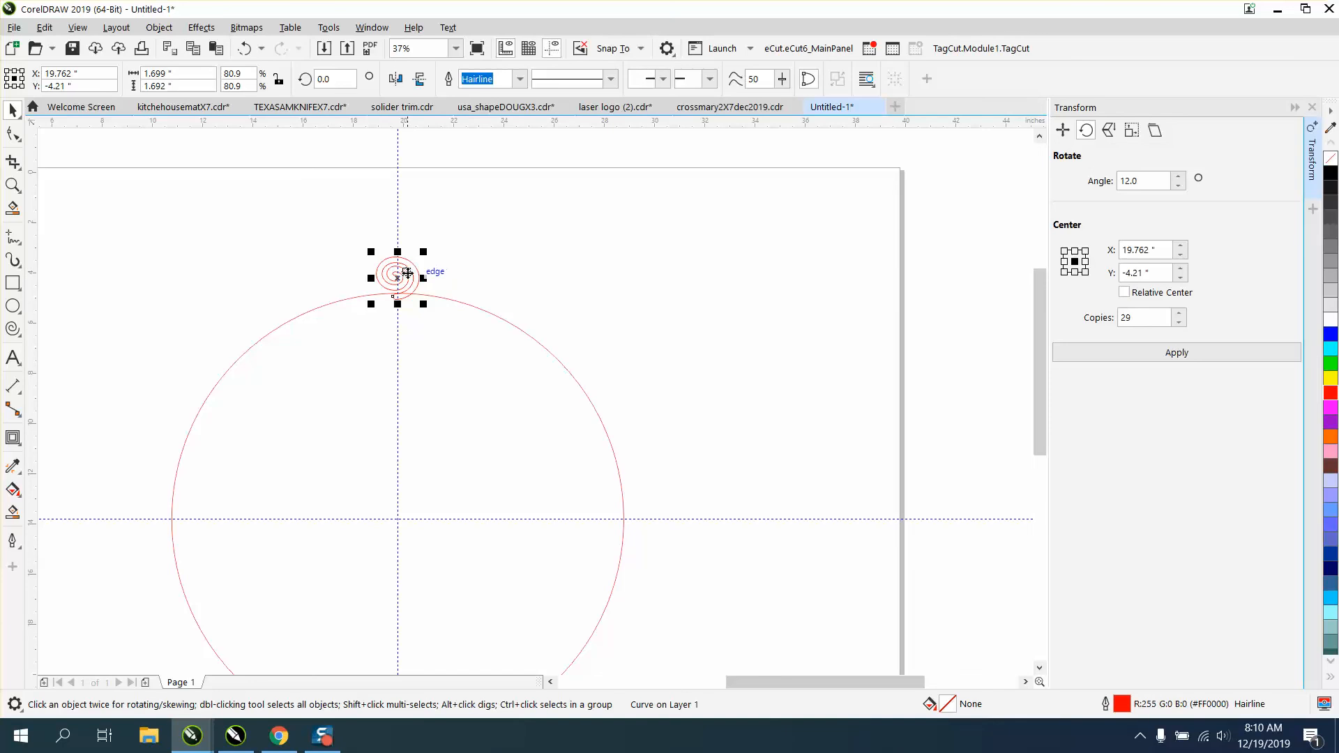
click(397, 278)
drag(398, 278, 398, 518)
click(515, 317)
click(415, 276)
click(416, 277)
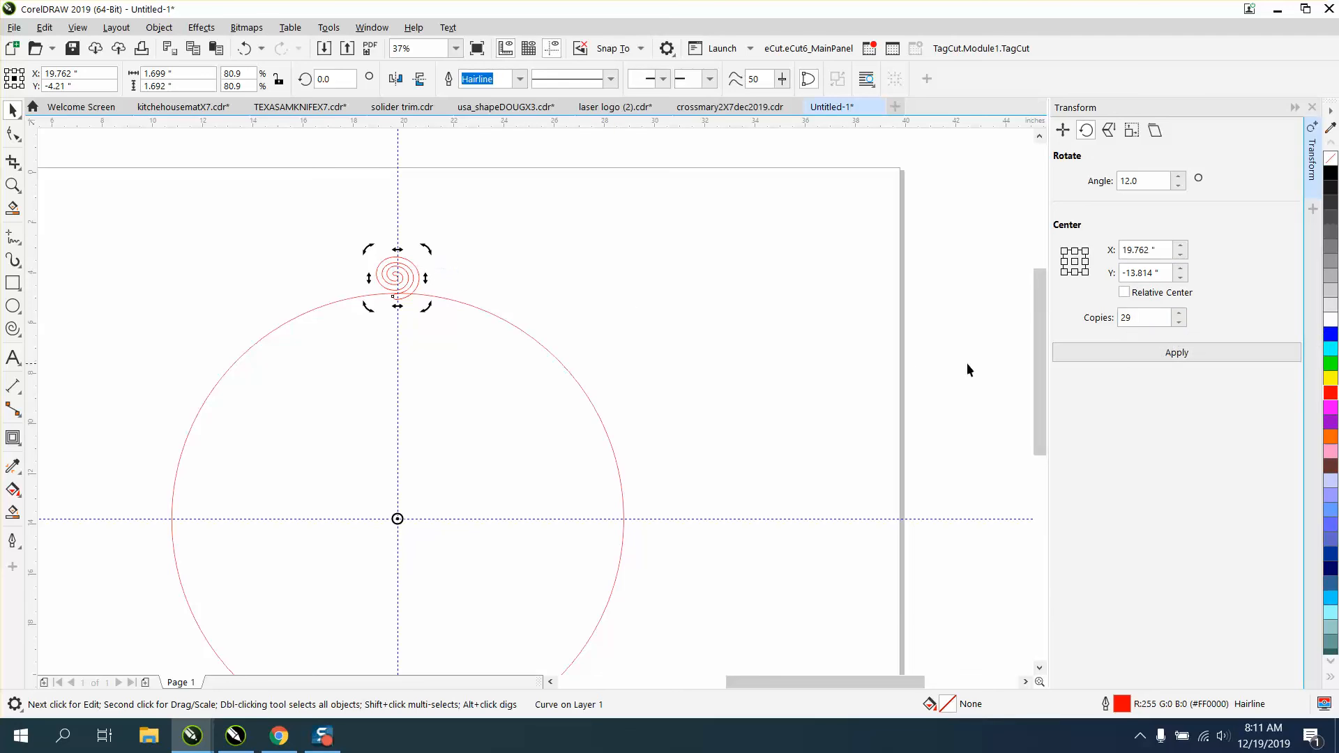
click(1167, 350)
scroll(643, 304, down, 2)
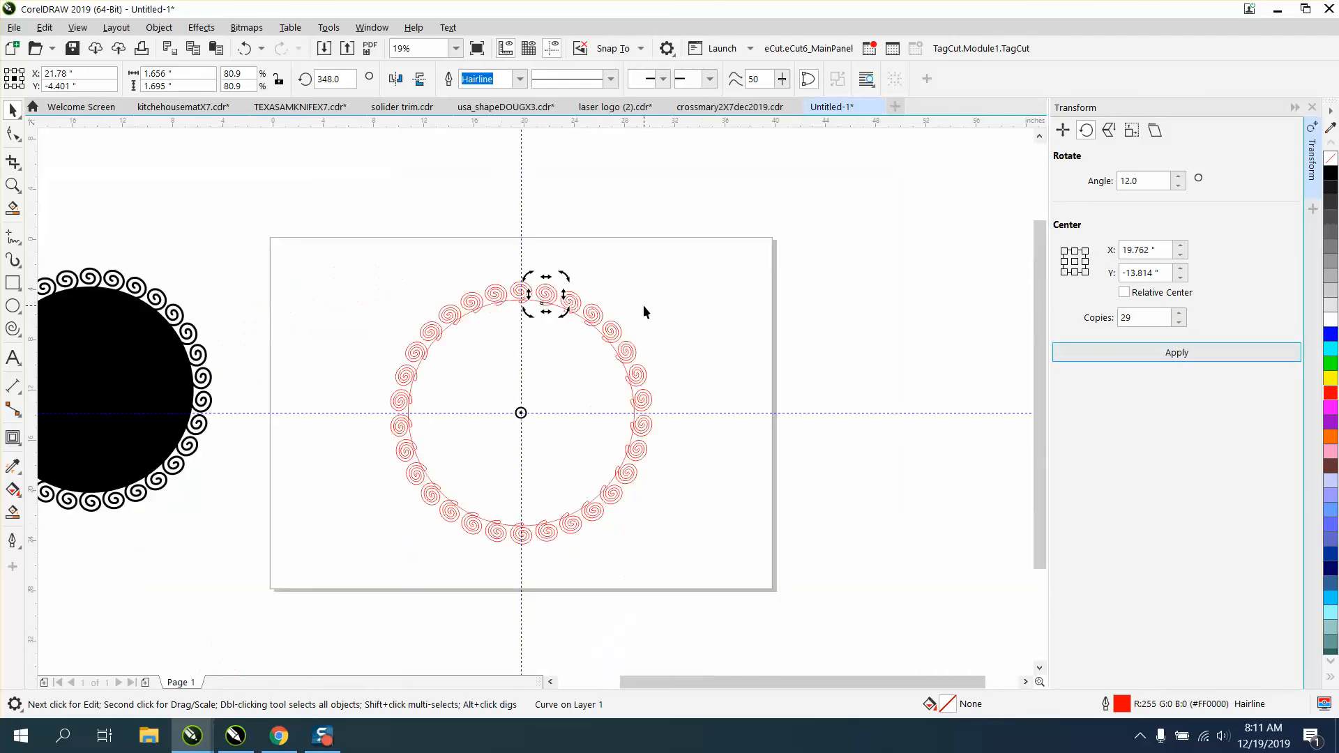
Select the circle with all its spirals and Smart Fill them as a black shape without an outline.
drag(337, 254, 782, 559)
click(480, 78)
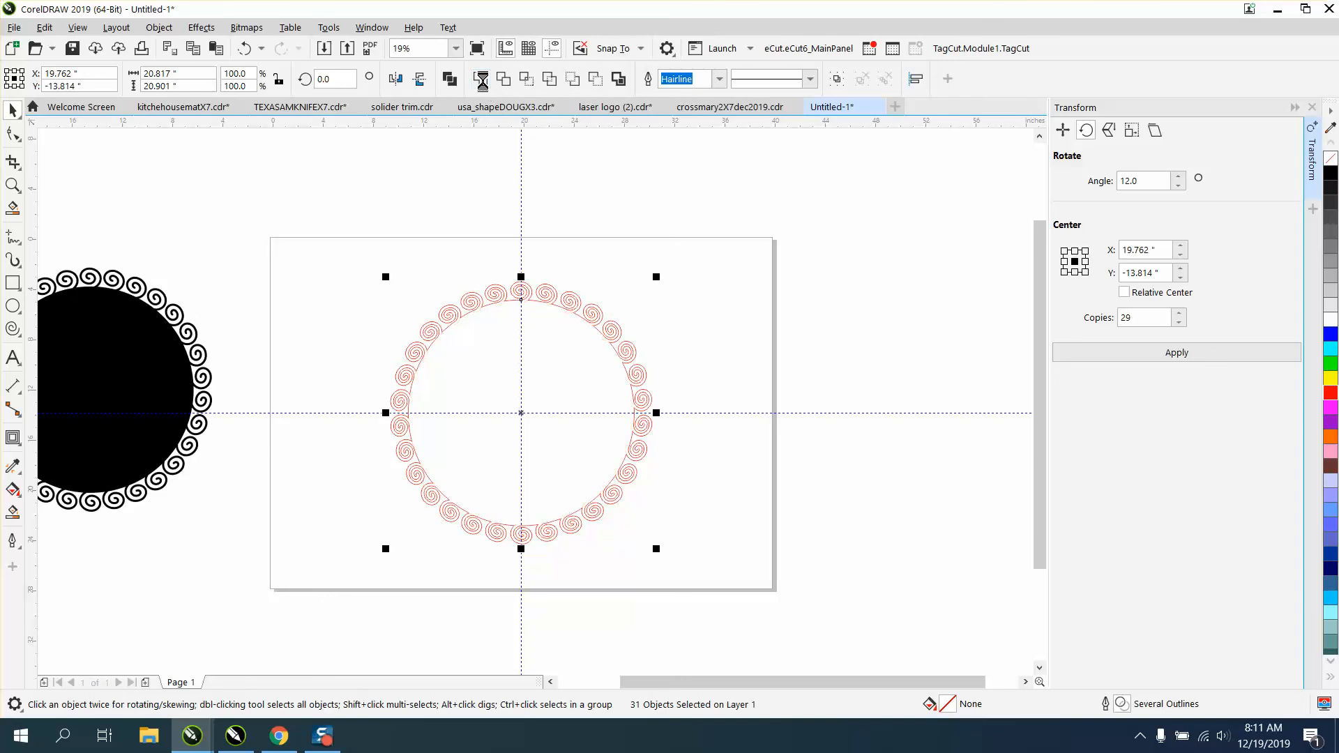
click(13, 512)
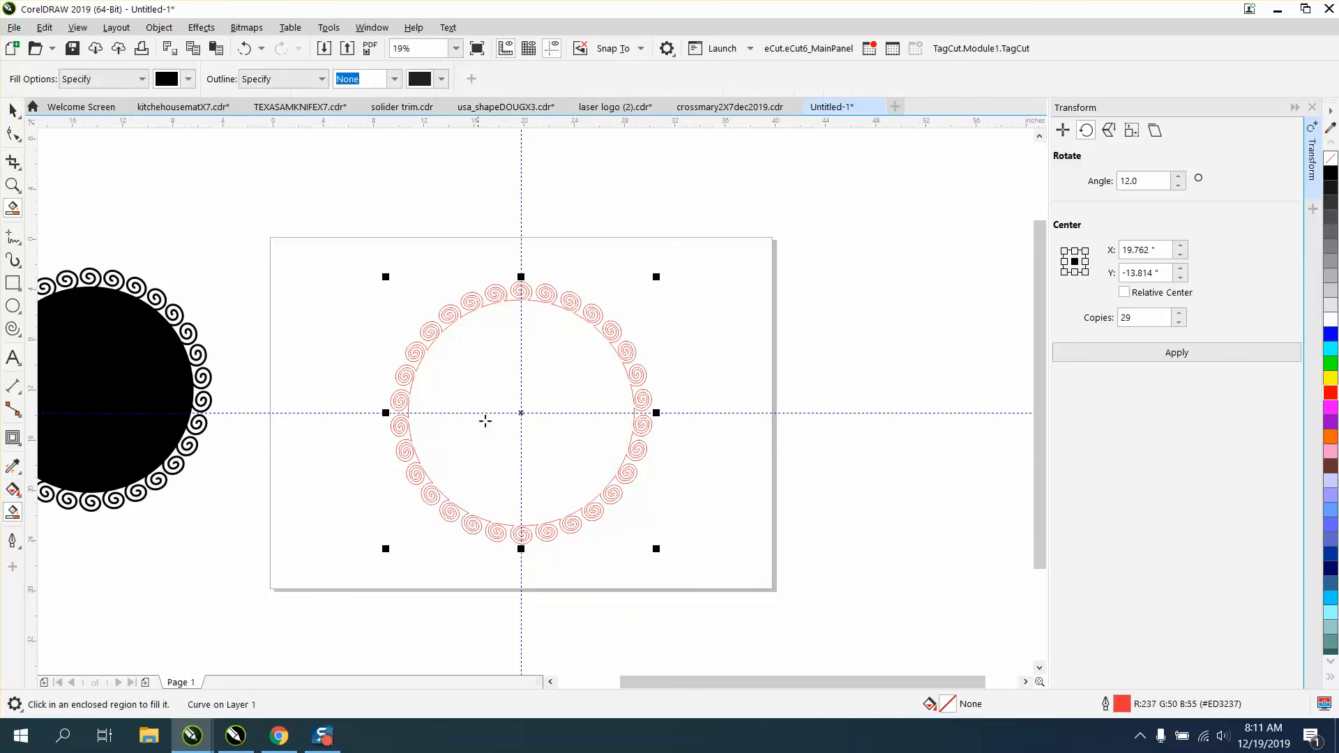
Examine how the spirals join the circle along the upper edge of the filled shape.
click(12, 162)
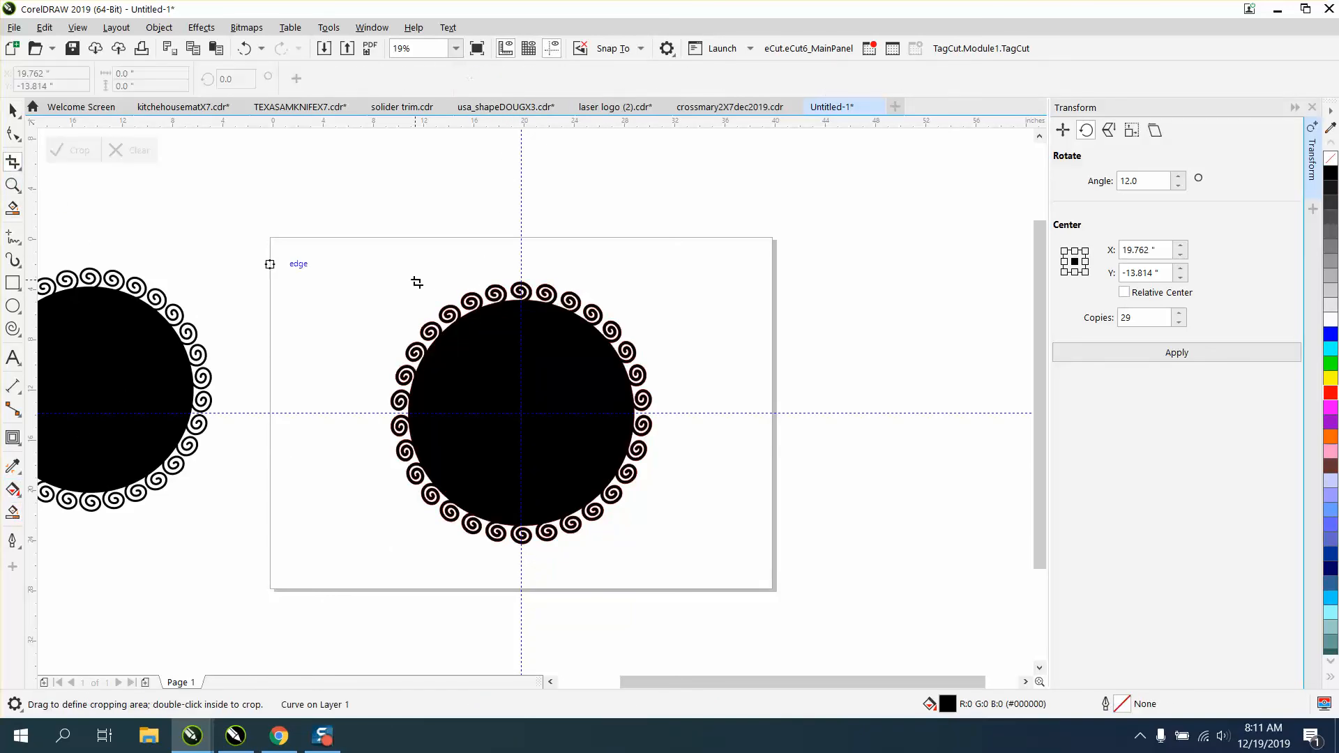
click(12, 185)
drag(431, 261, 700, 389)
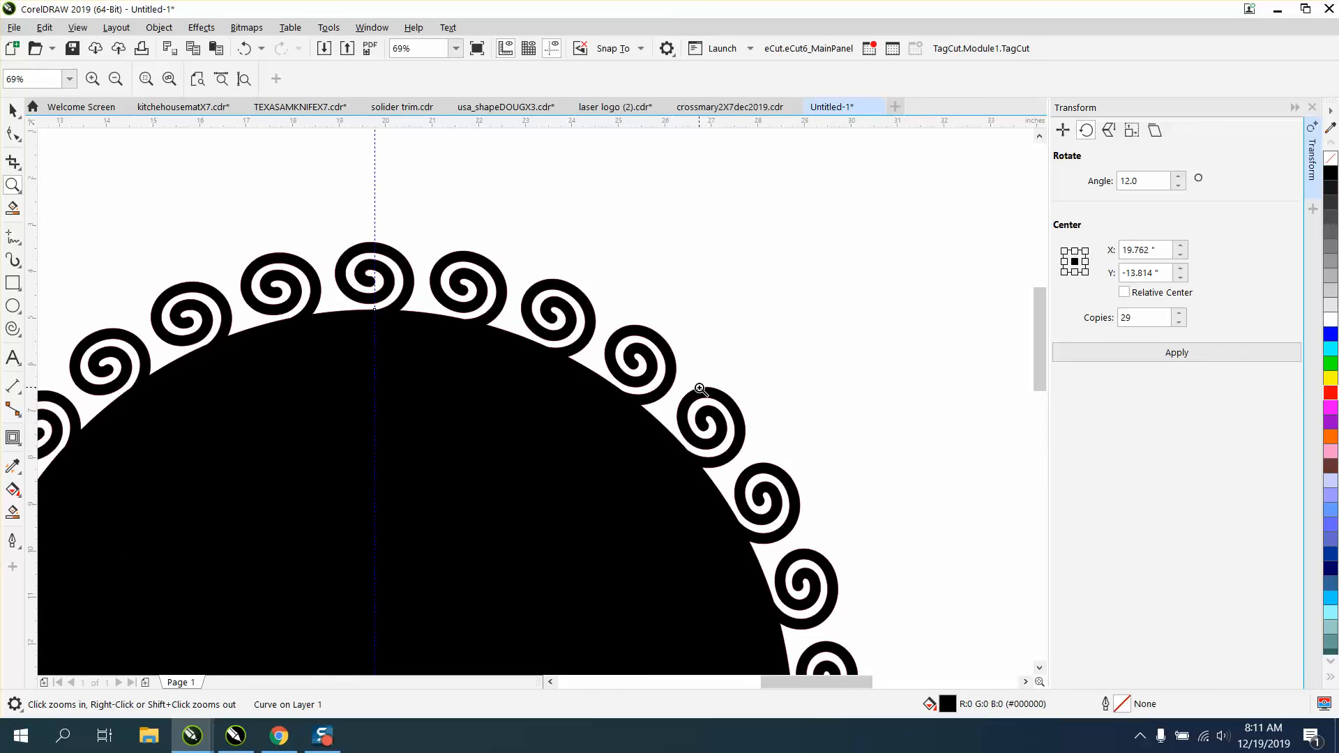
right_click(680, 382)
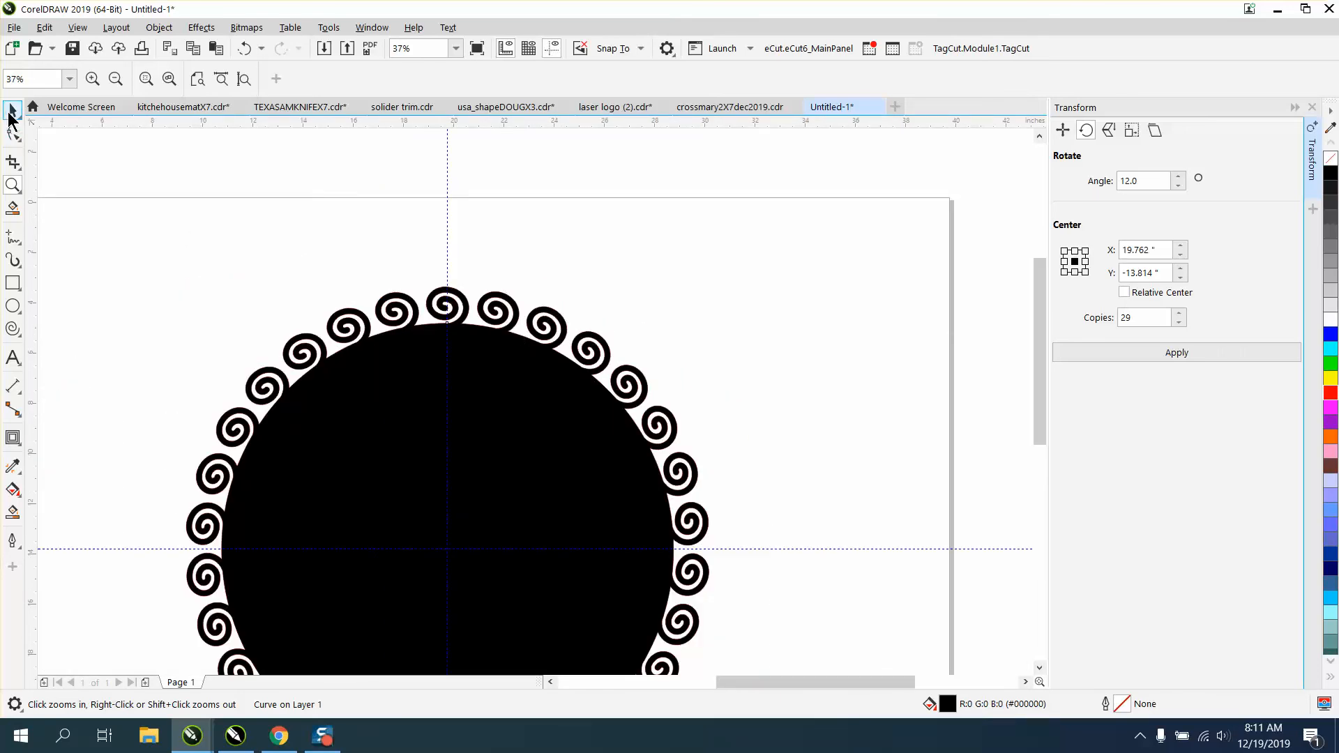